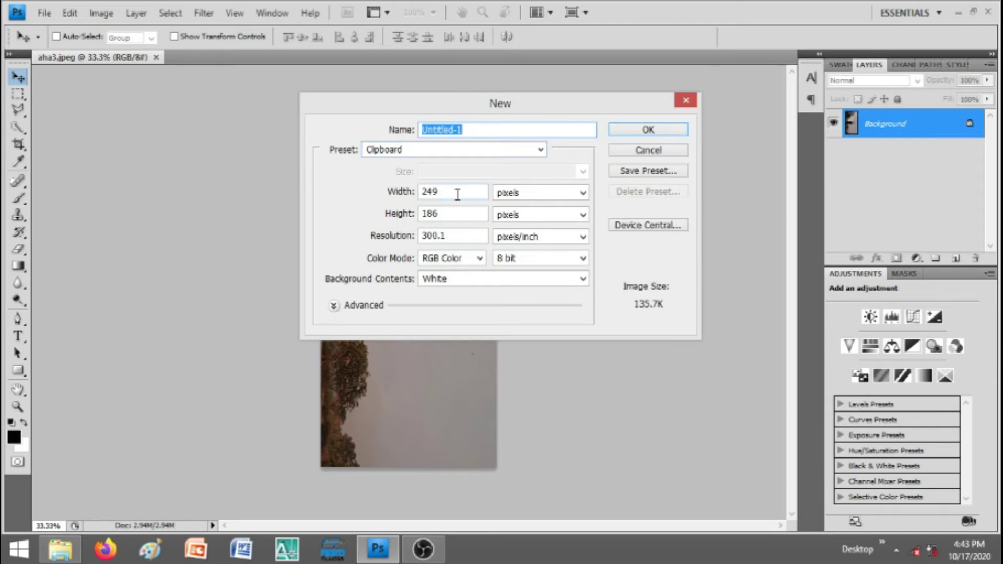
- Create a new blank document 1920 pixels wide and 1080 pixels high
click(408, 193)
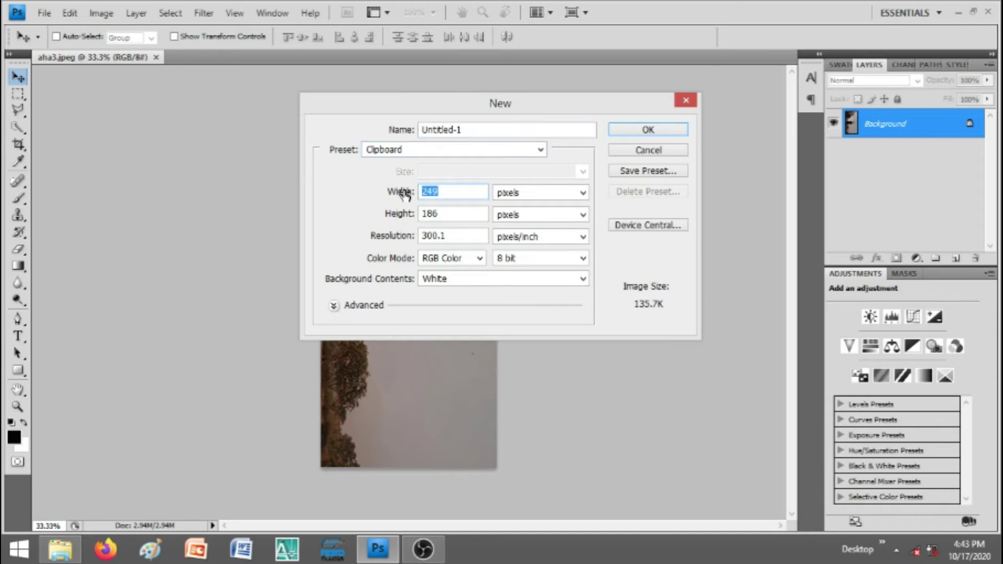
text(19)
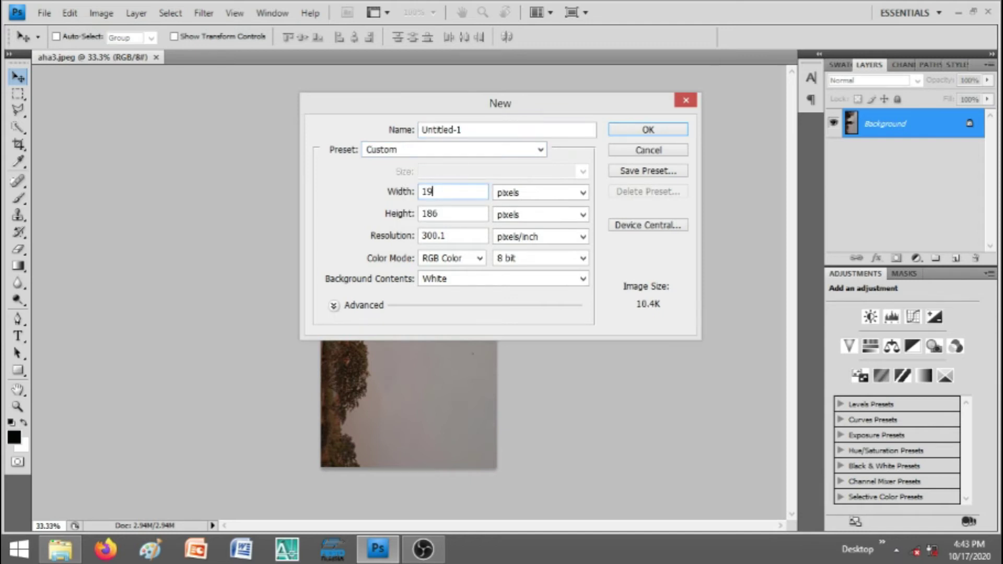
text(20)
key(BackSpace)
key(BackSpace)
key(BackSpace)
text(1080)
click(627, 135)
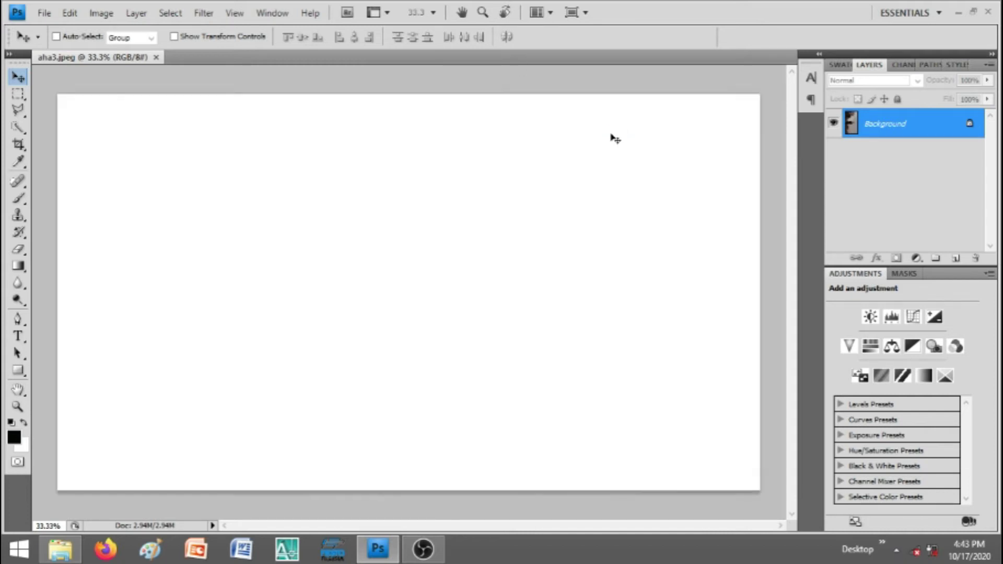
- Copy the photo from aha3.jpeg into the new document and position it over the canvas, left of centre
click(62, 59)
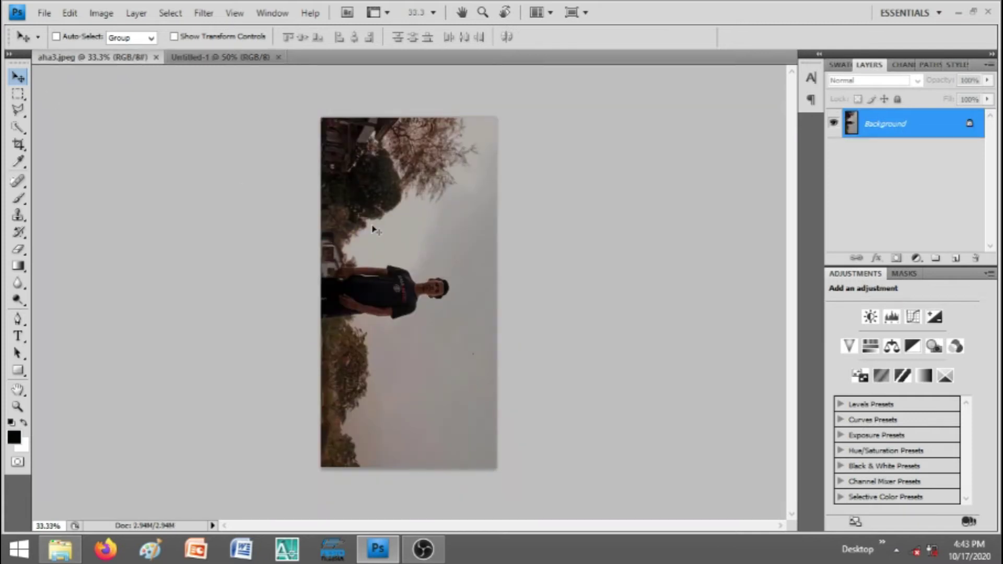
drag(372, 228, 368, 282)
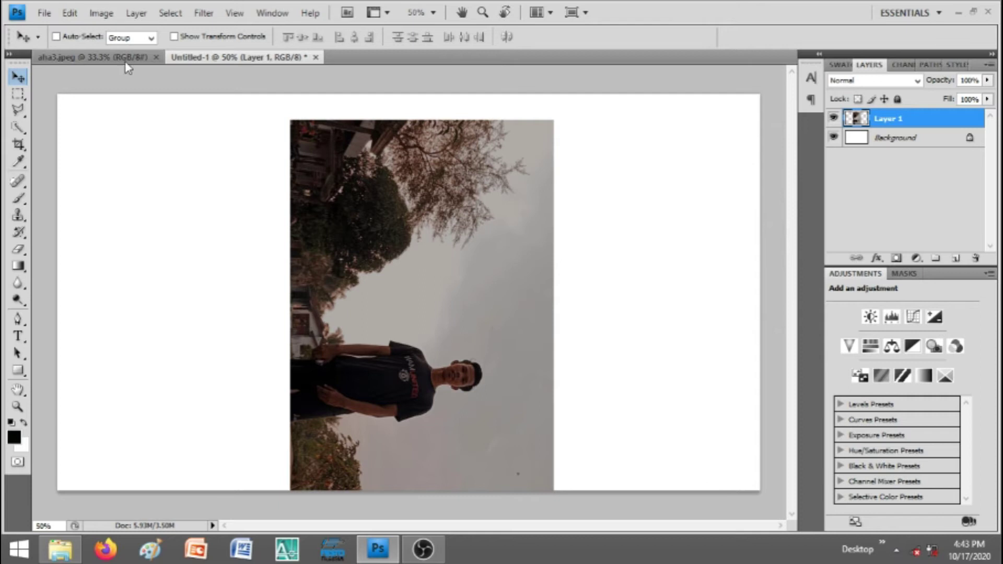
drag(465, 272, 423, 189)
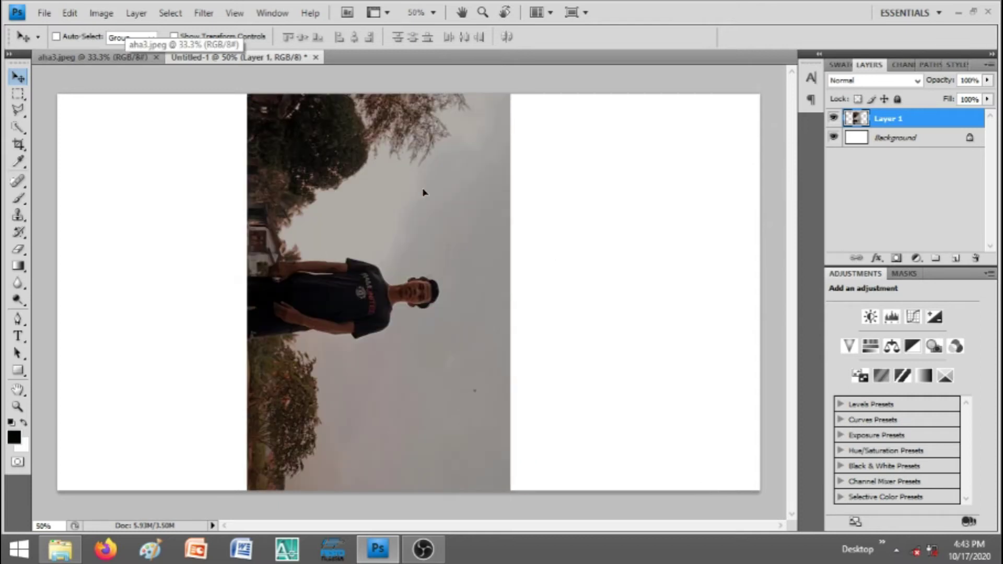
- Show the grid and rotate the photo on Layer 1 by -90° so the person stands upright
click(70, 12)
mouse_move(116, 286)
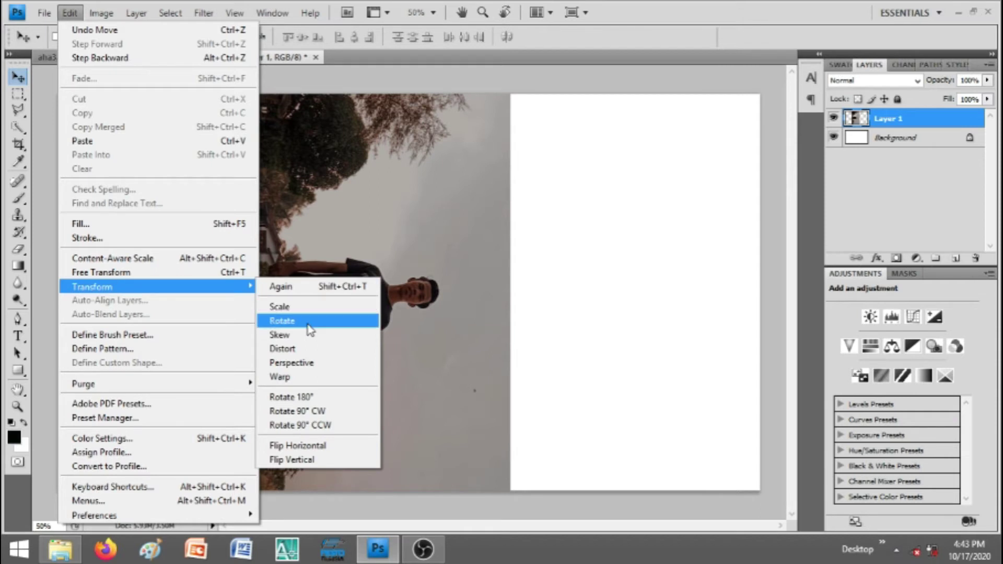
click(308, 323)
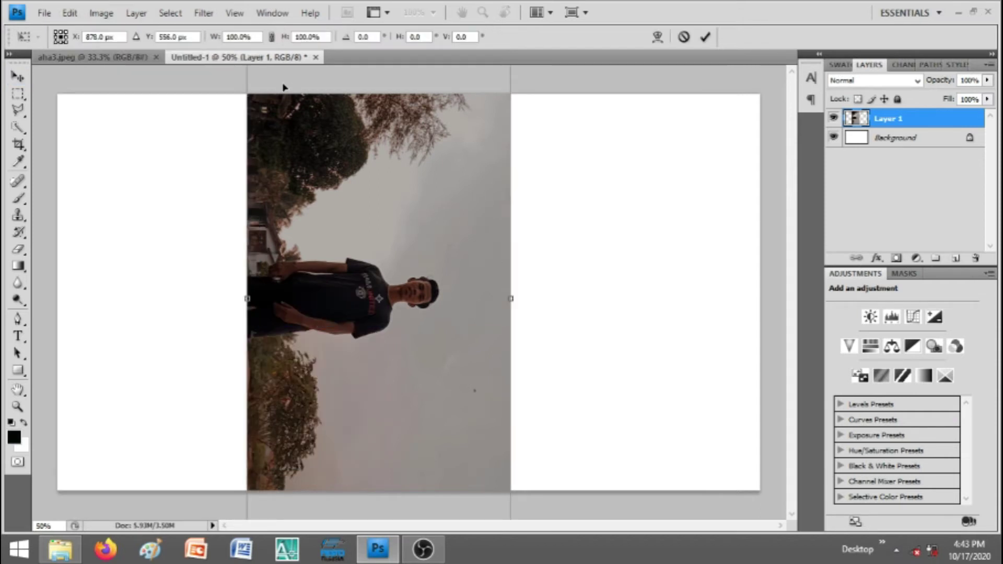
click(234, 12)
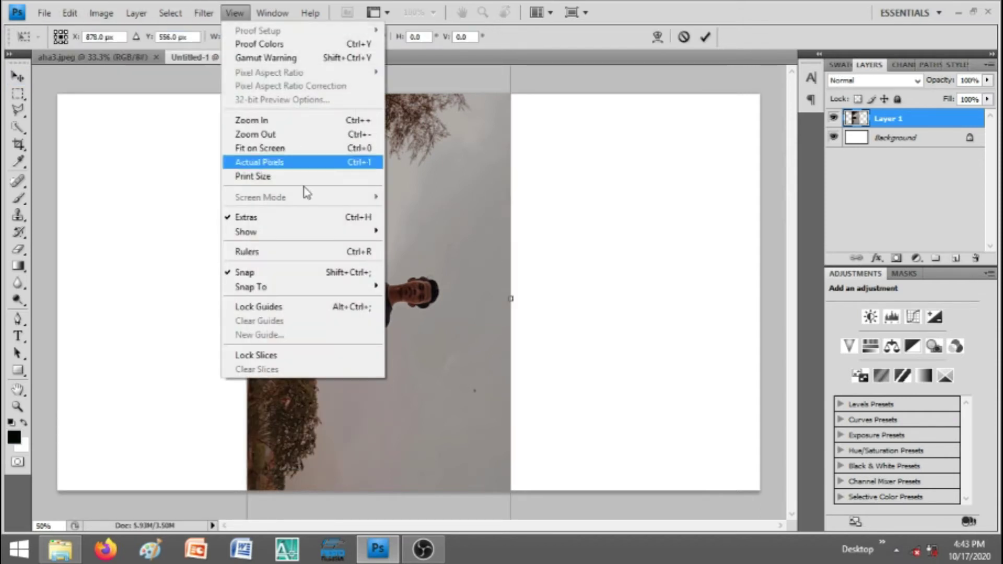
mouse_move(314, 232)
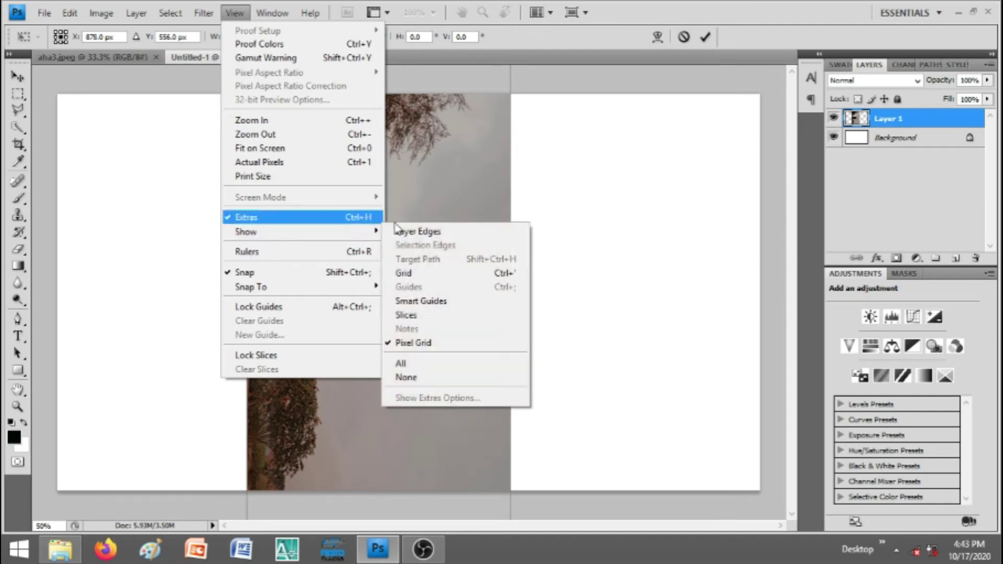
click(412, 273)
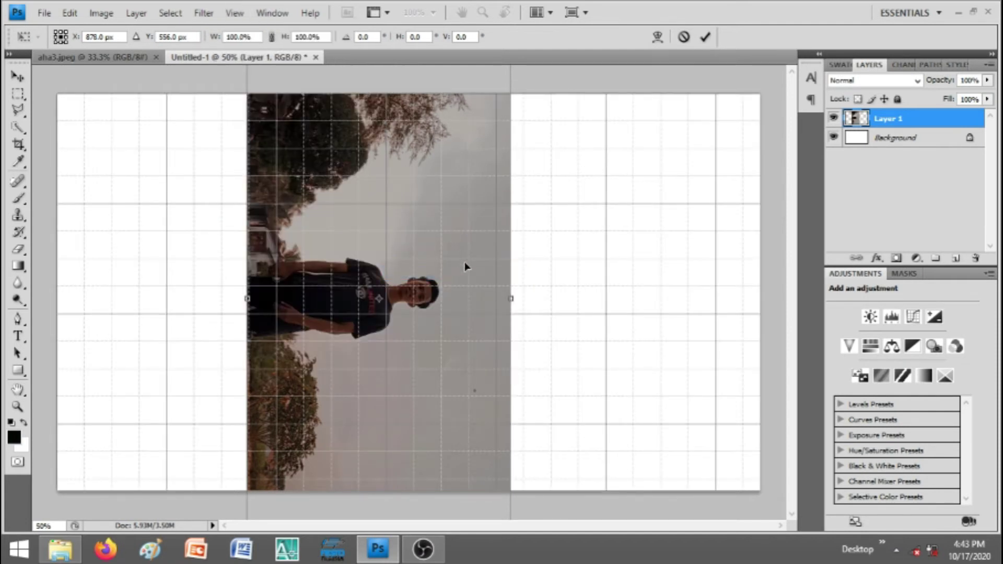
drag(517, 292, 379, 168)
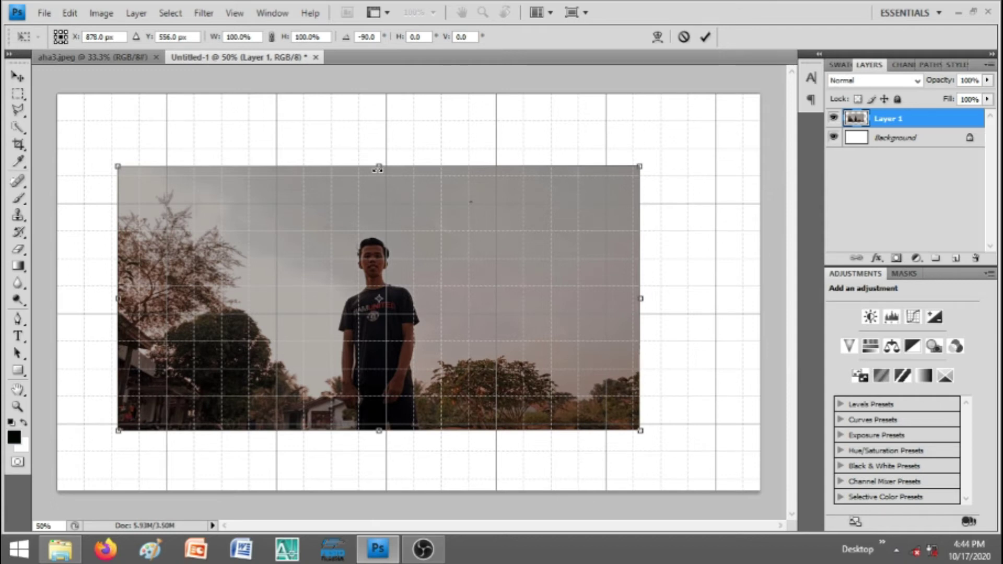
click(707, 37)
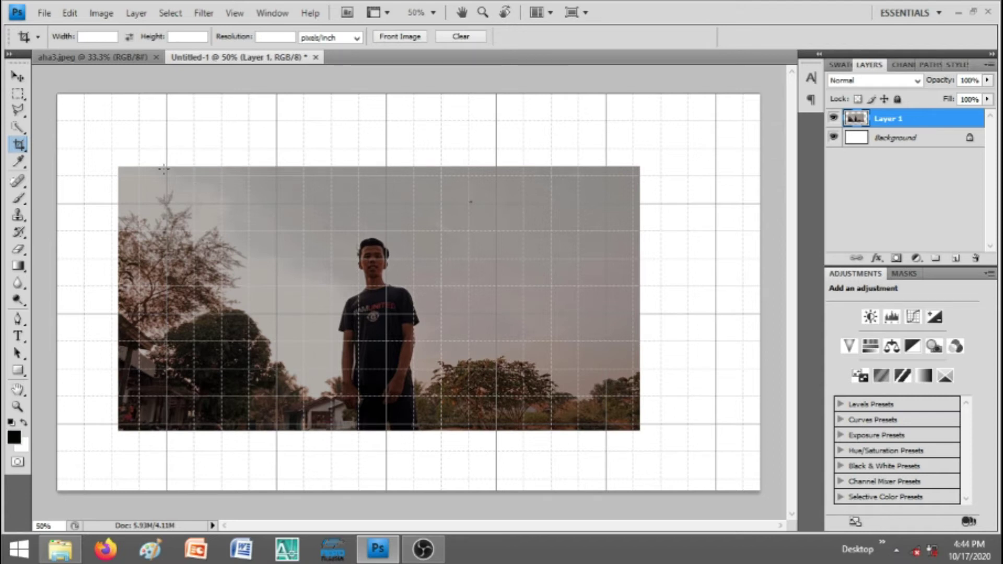
- Try to crop the canvas to an area within the rotated photo, and undo the crop
right_click(26, 147)
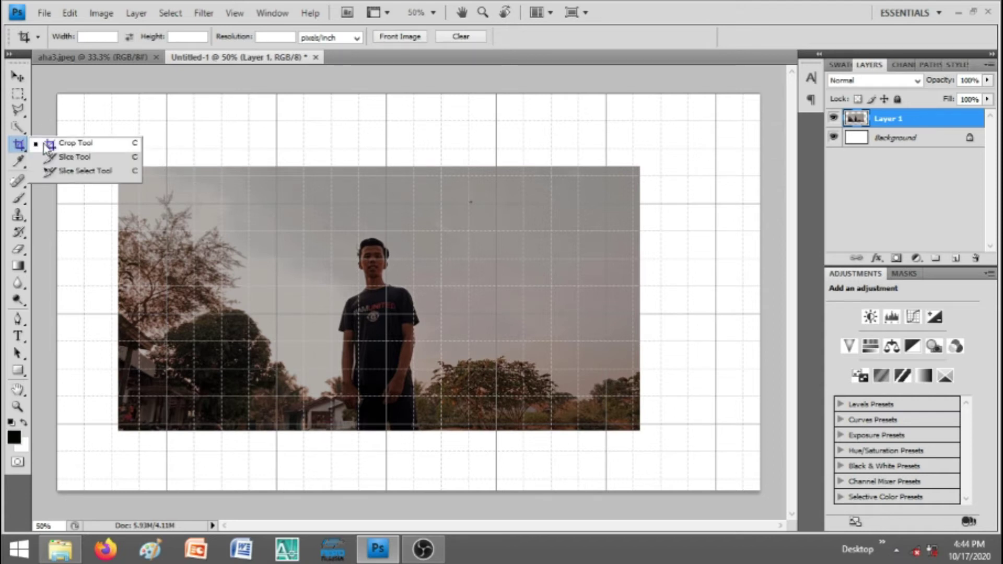
click(48, 145)
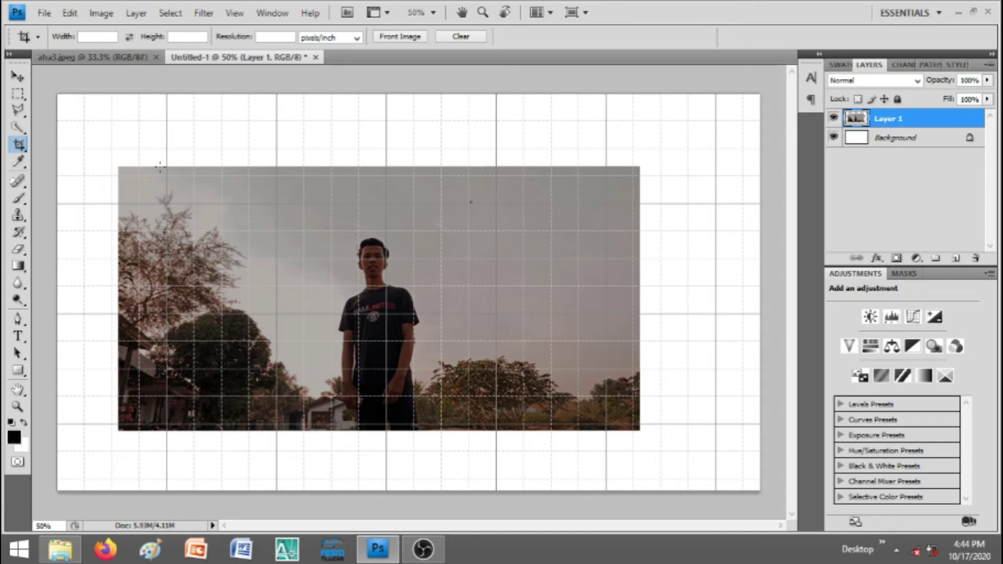
drag(159, 166, 601, 432)
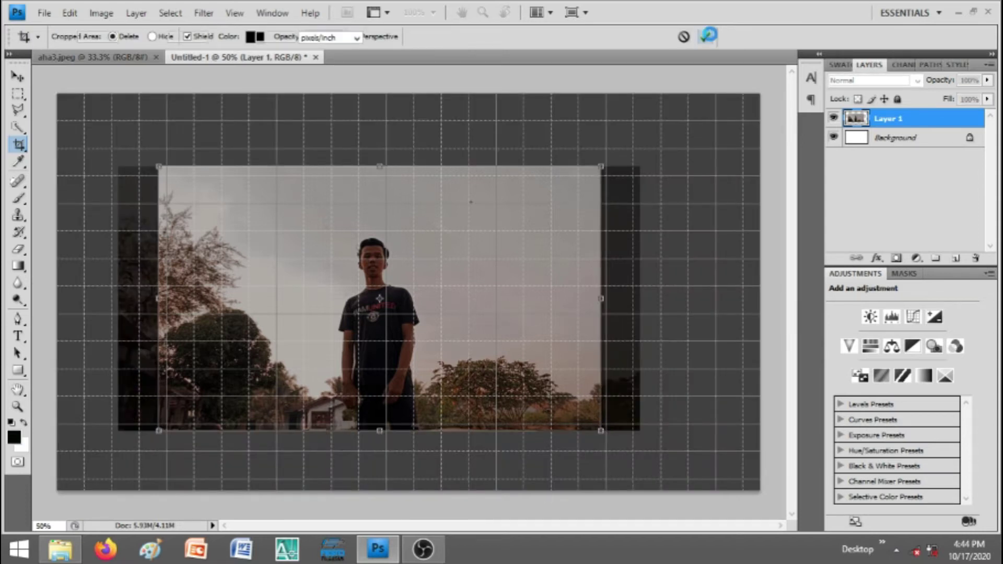
click(705, 36)
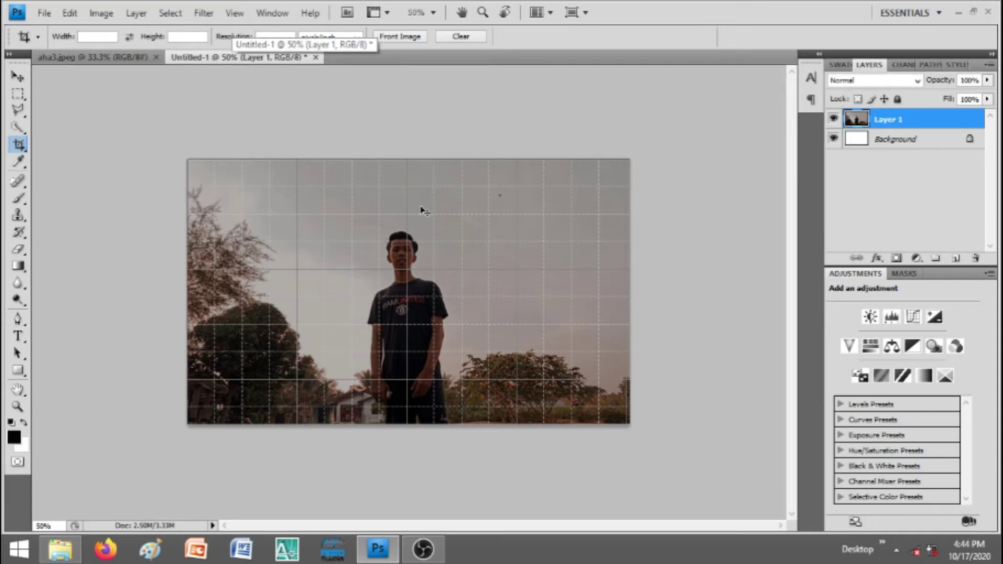
key(ctrl+z)
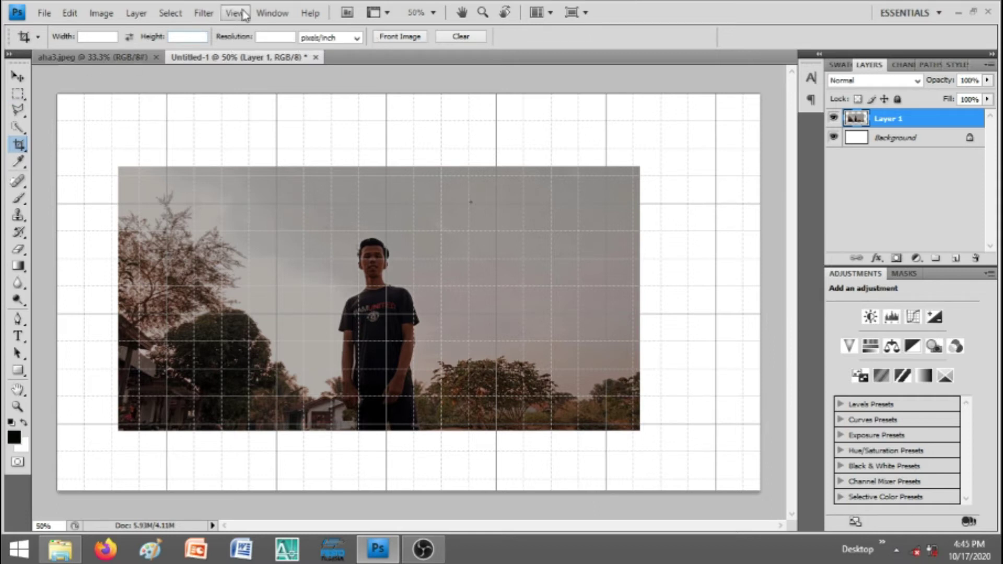
- Scale Layer 1 proportionally to about 146% from its corners so the photo spans the canvas width
click(433, 12)
click(441, 32)
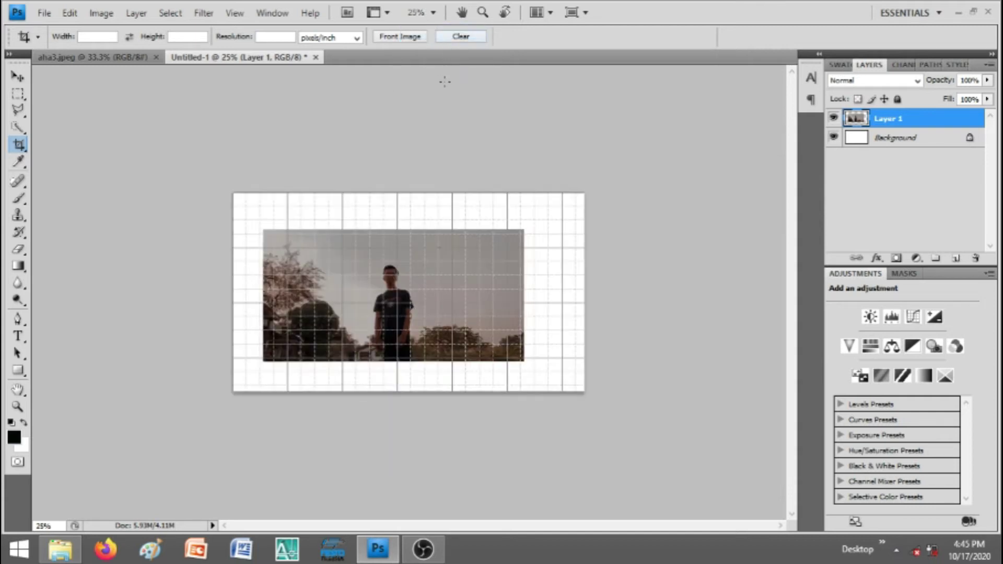
click(69, 12)
mouse_move(123, 286)
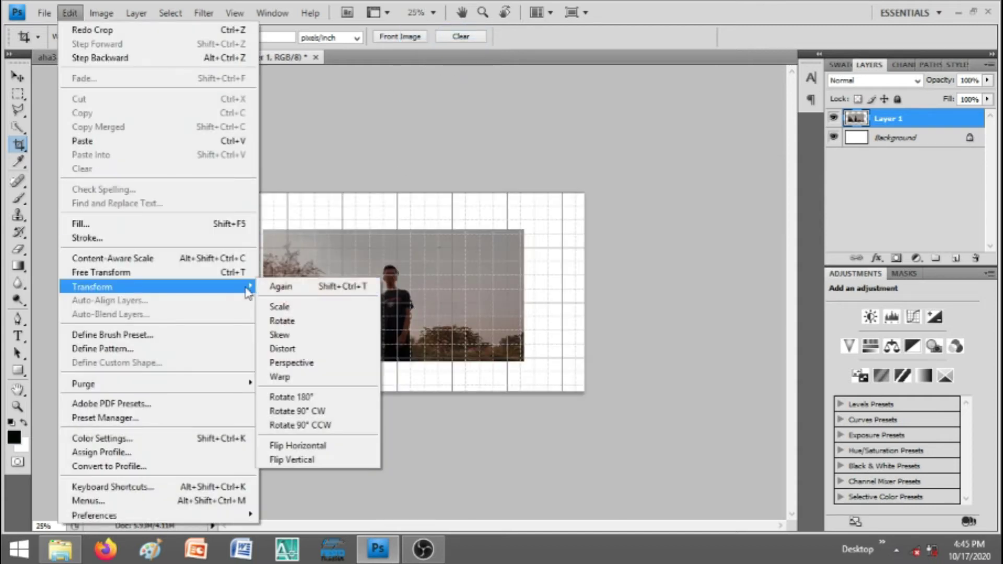
click(296, 312)
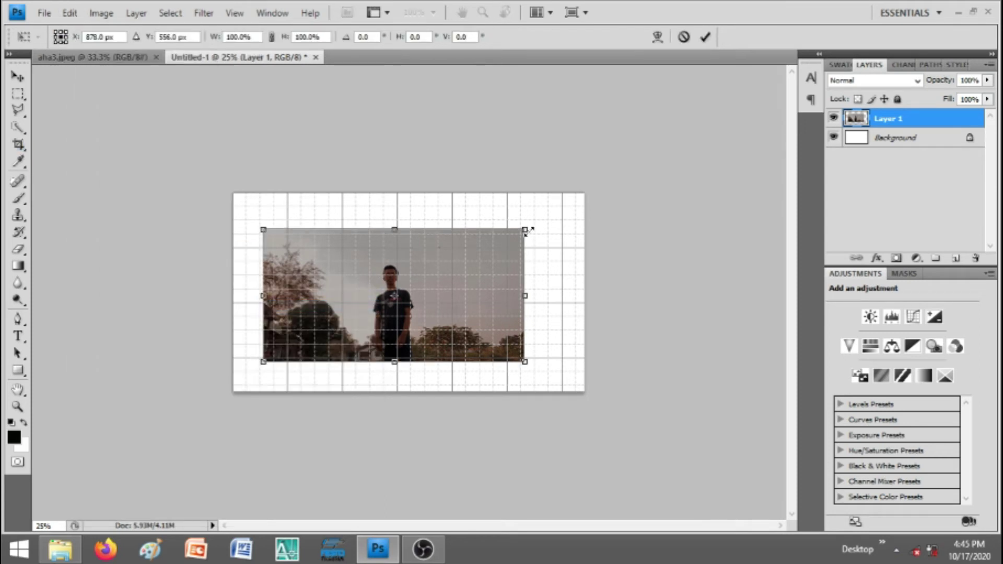
drag(525, 229, 603, 188)
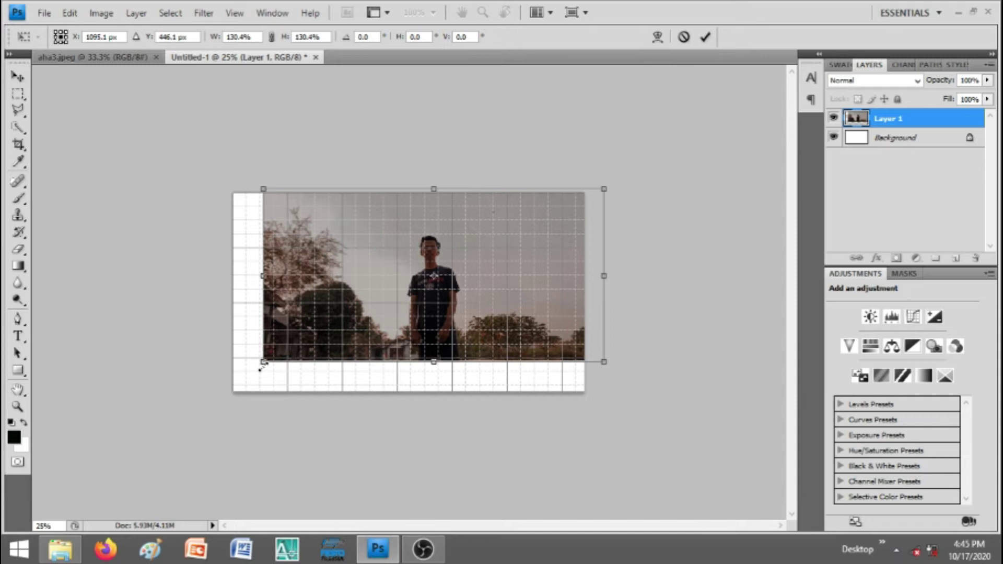
drag(263, 365, 226, 396)
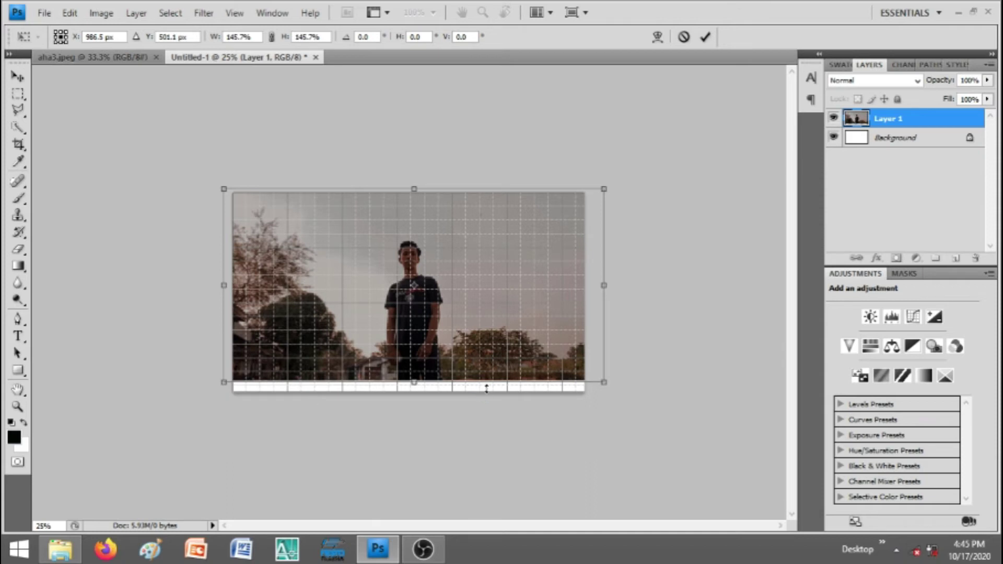
- Nudge the enlarged photo down to a vertical position of about 545 px
key(Down)
key(Down)
key(Down)
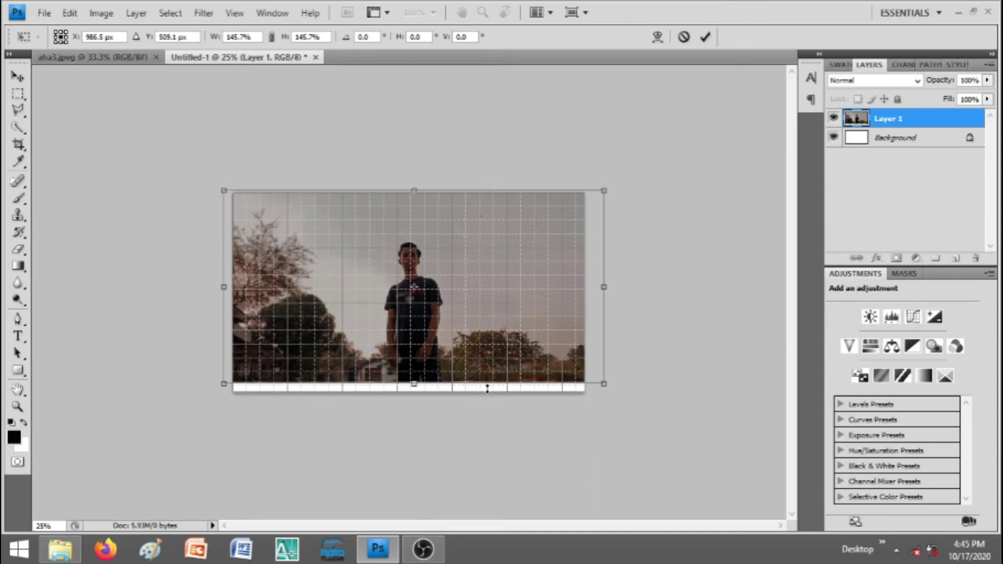
key(Down)
key(Down)
key(Down)
key(Down)
key(Down)
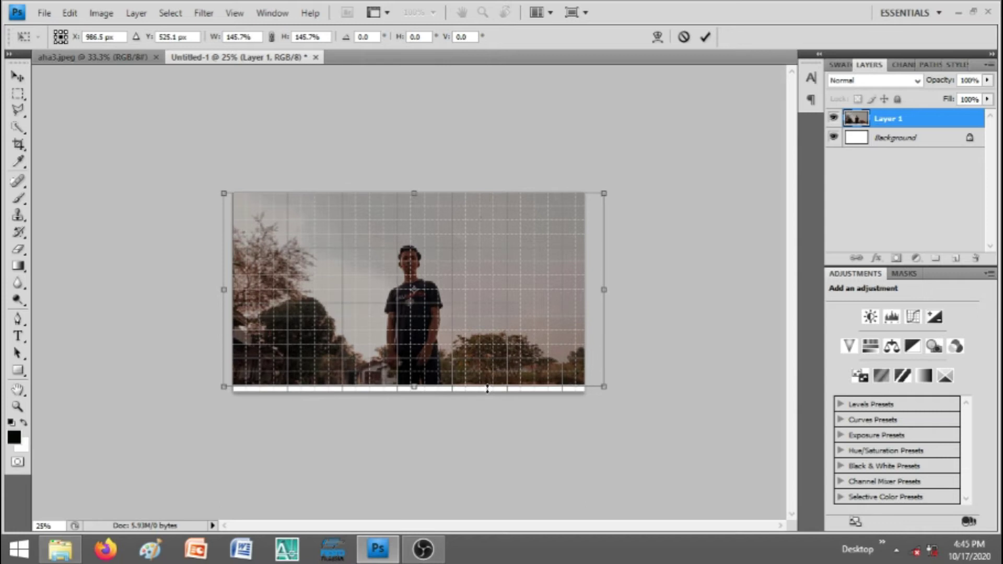
key(Down)
key(Down)
key(Down)
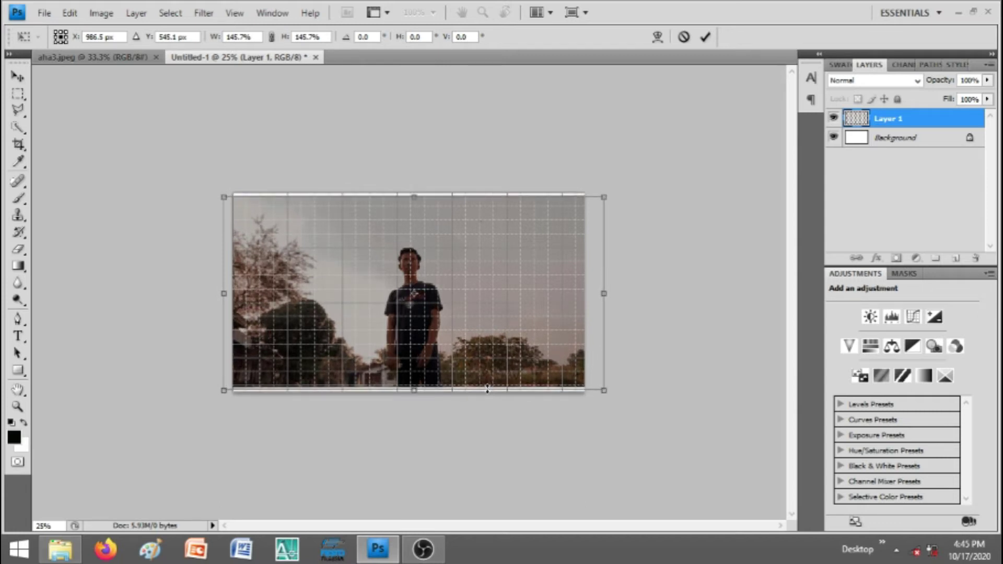
- Enlarge the photo to about 150%, shift it down to cover the whole canvas, and apply the transformation
drag(605, 195, 613, 190)
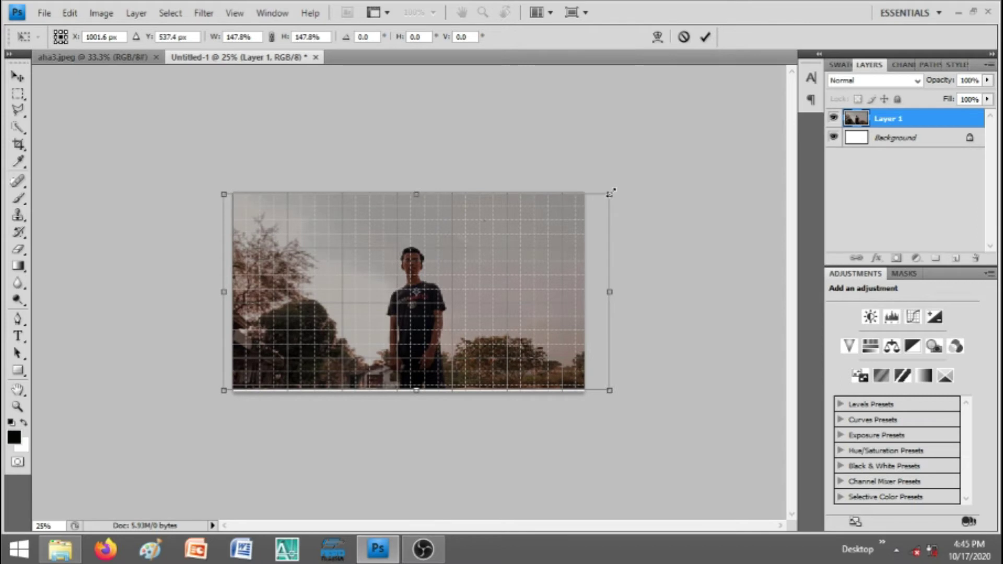
click(611, 192)
drag(610, 194, 611, 193)
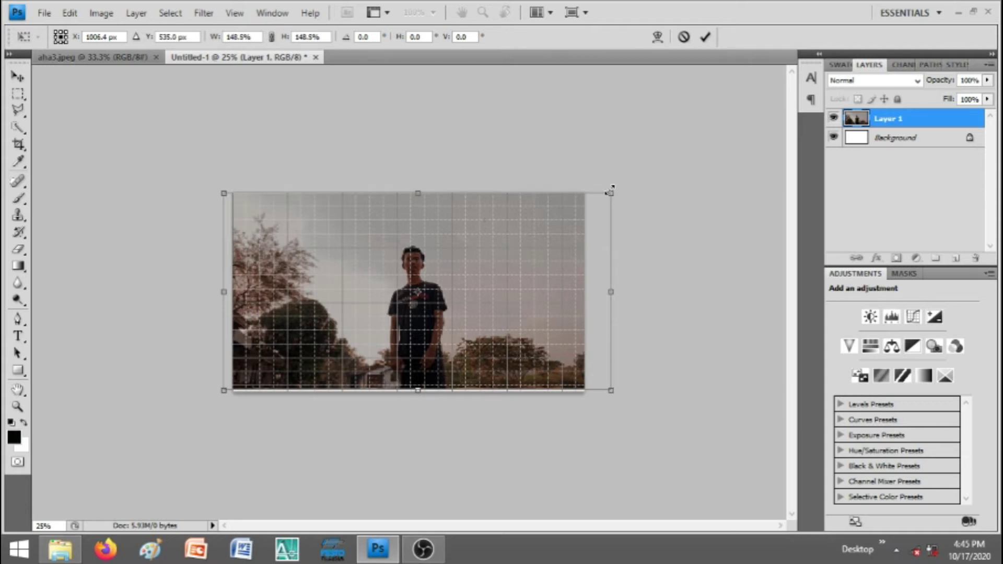
key(Down)
key(Down)
key(Down)
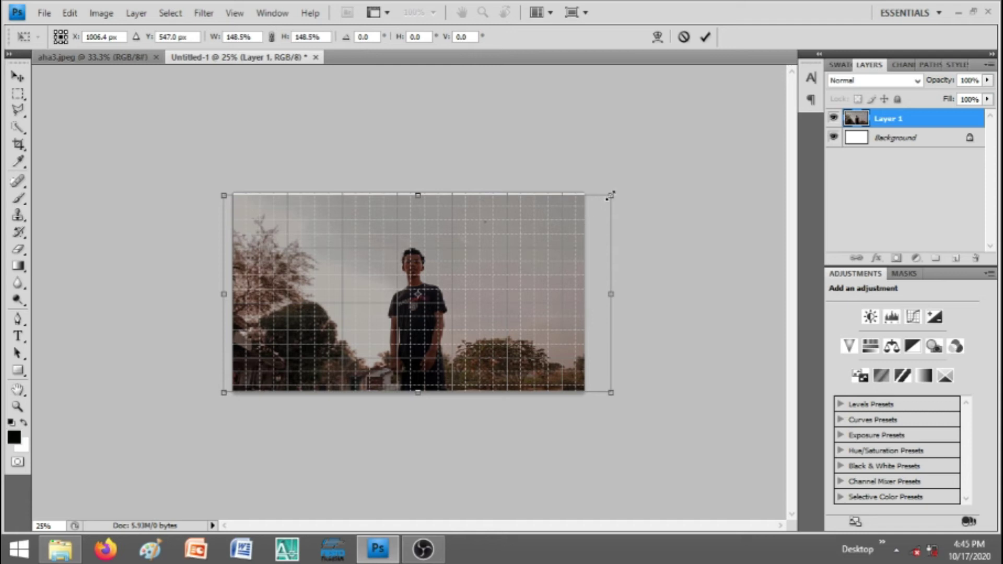
drag(616, 191, 619, 189)
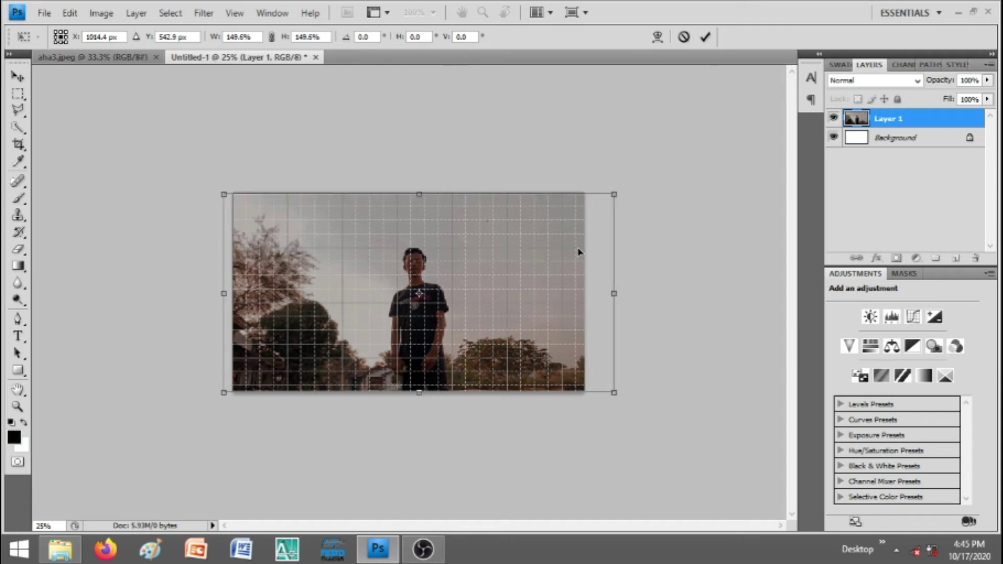
key(Return)
- Draw a crop frame around the full canvas and fine-tune its bottom edge
key(c)
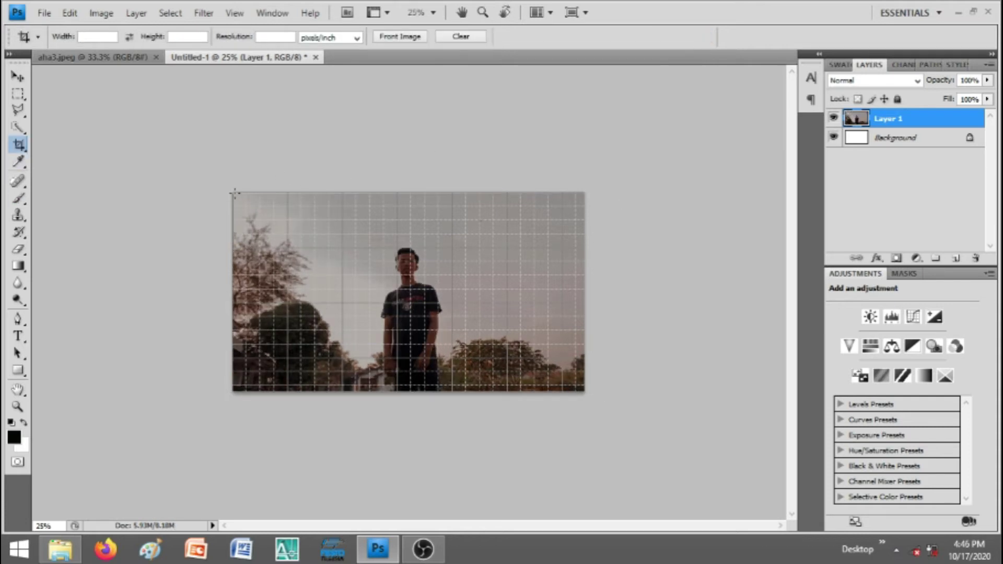
click(433, 12)
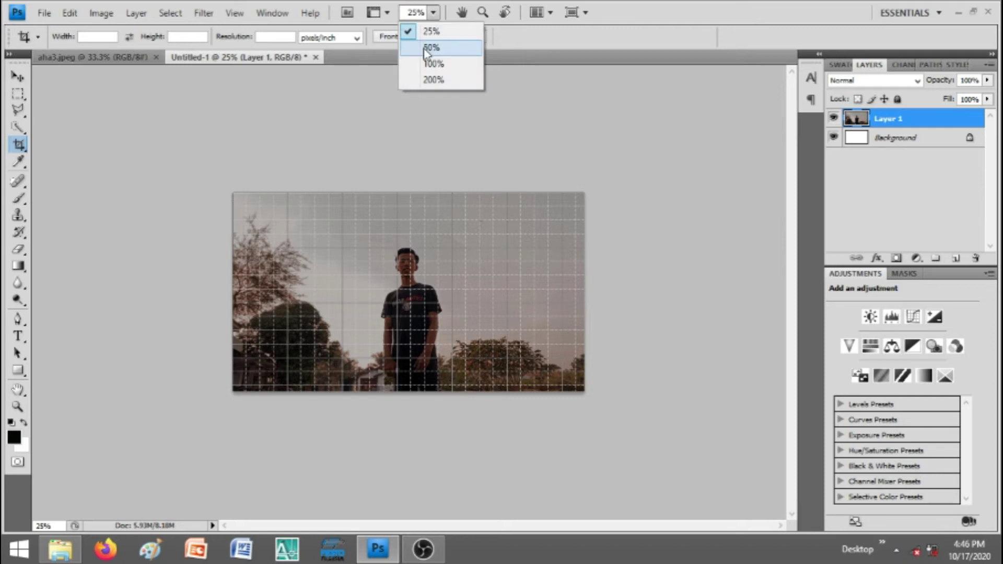
click(428, 47)
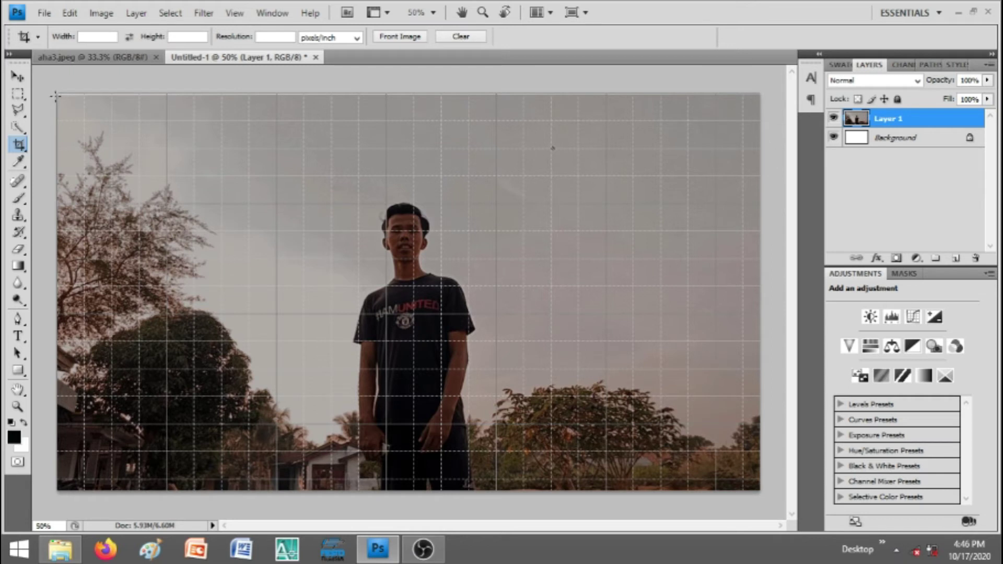
drag(58, 94, 763, 496)
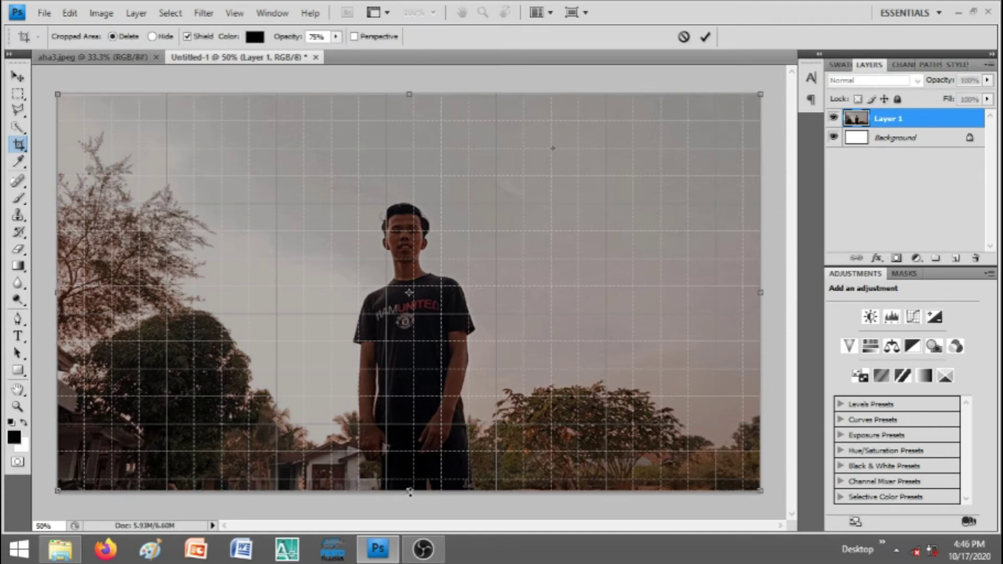
mouse_move(409, 490)
mouse_down()
mouse_move(409, 479)
mouse_move(410, 488)
mouse_up()
- Hide the grid overlay and apply the crop around the full canvas
click(237, 13)
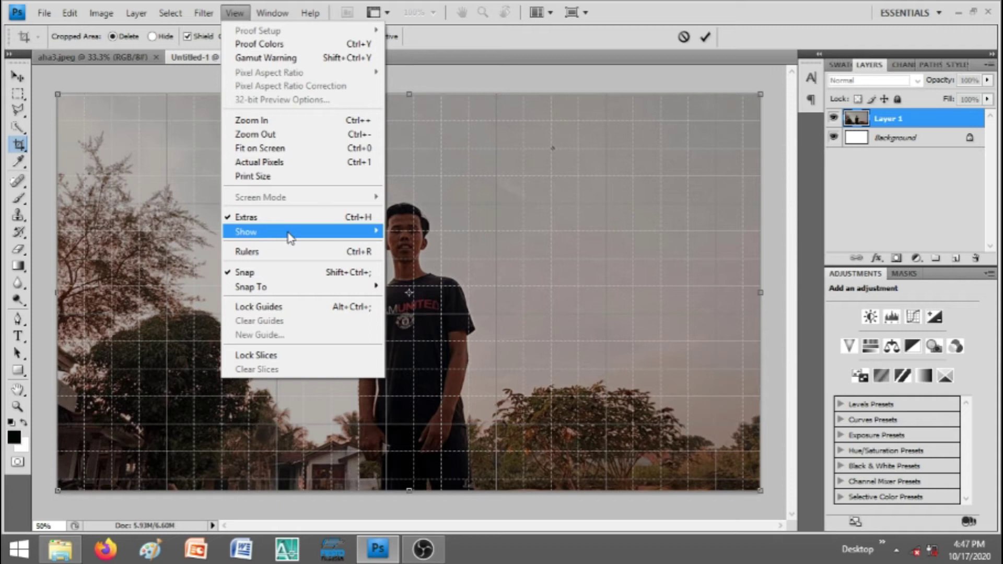
mouse_move(291, 235)
click(405, 274)
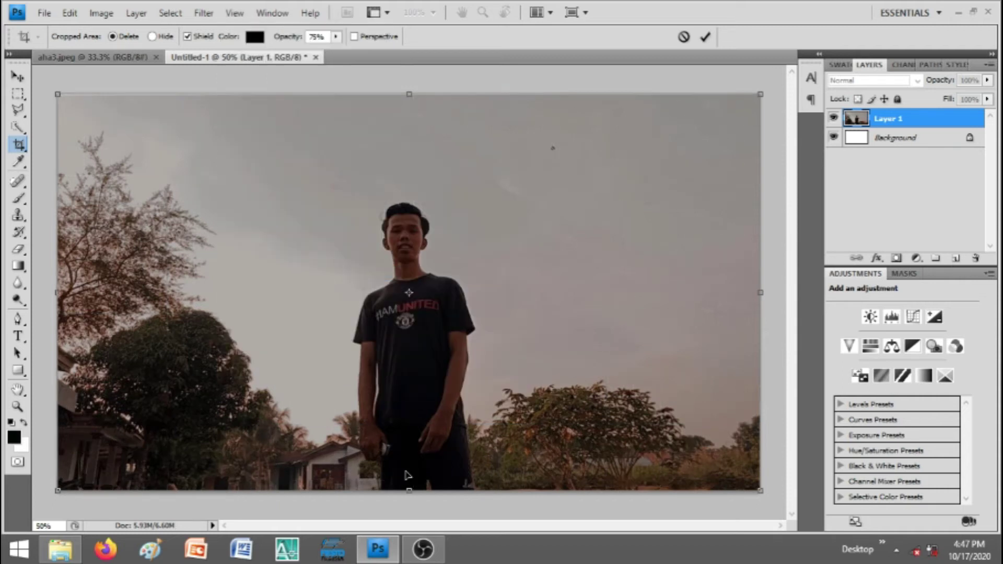
key(Return)
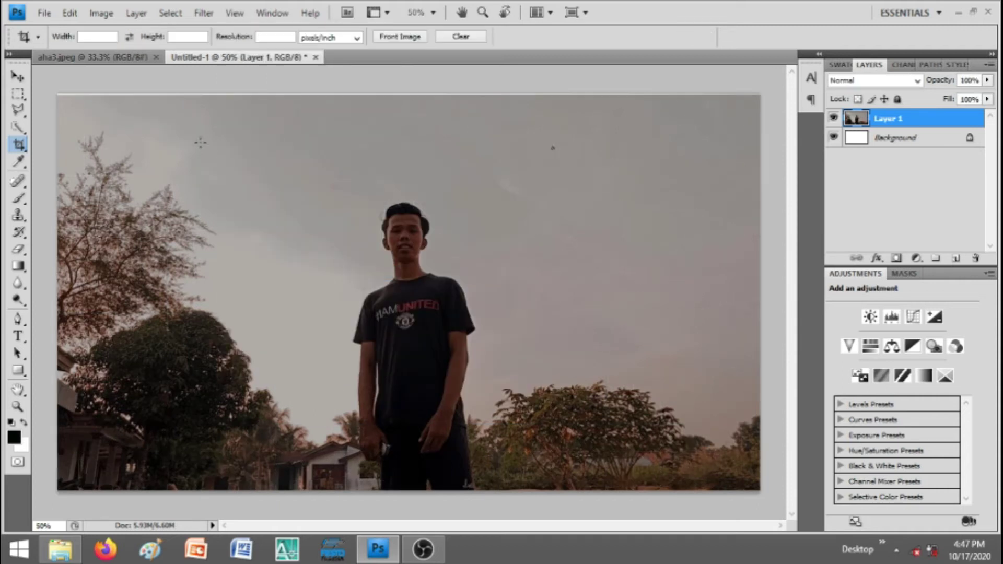
click(433, 13)
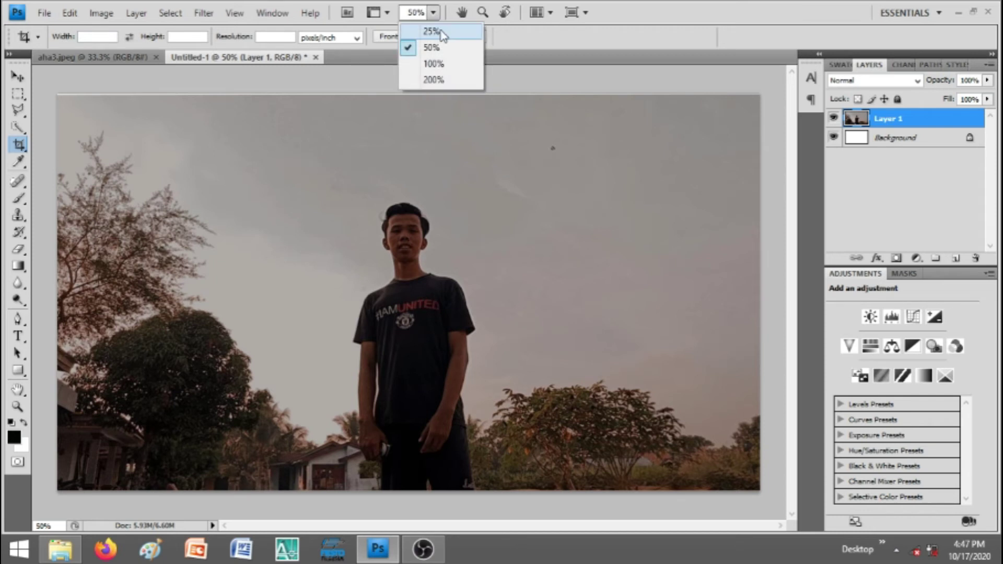
click(434, 31)
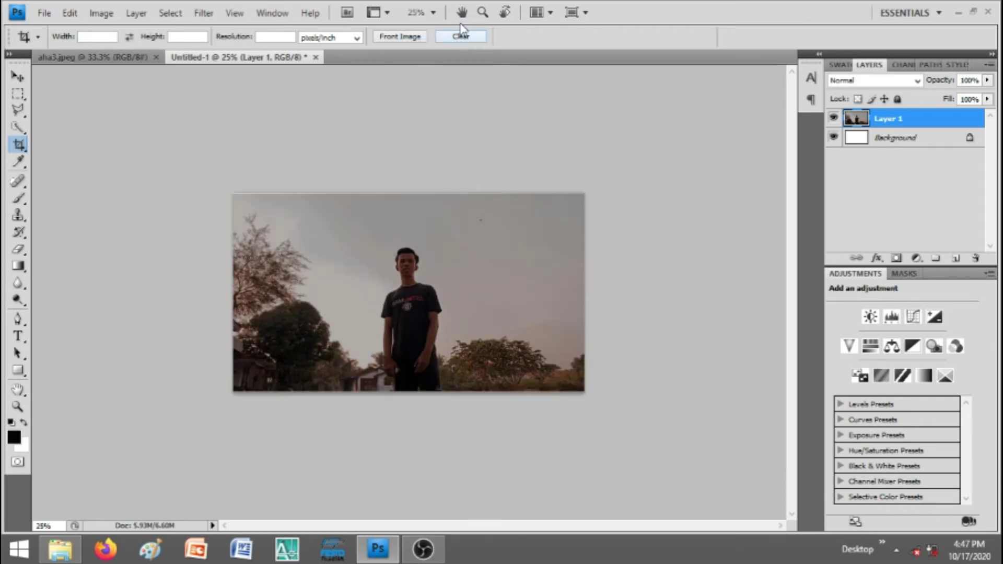
click(434, 12)
click(442, 50)
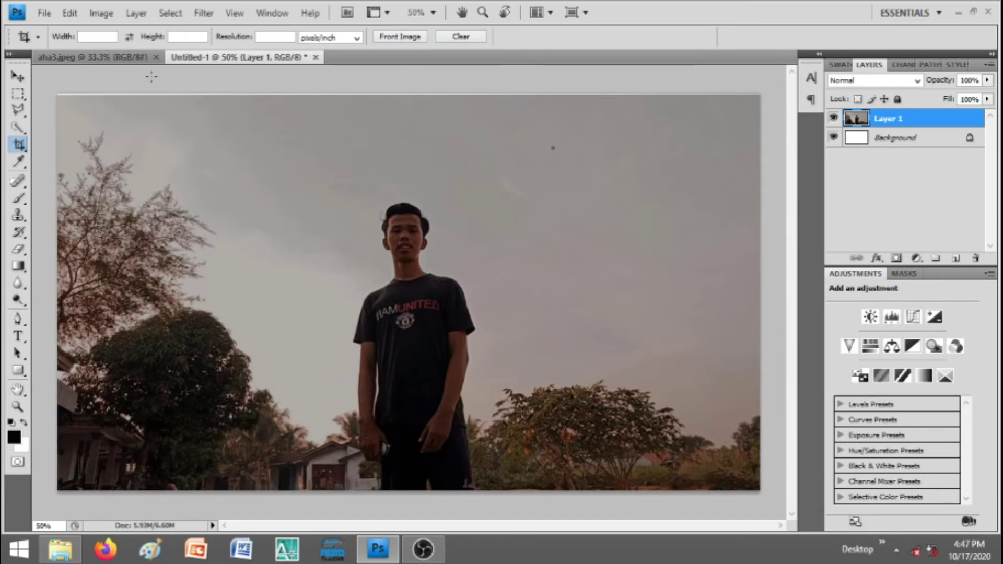
- Transform Layer 1 slightly so the photo covers the thin gap along the canvas edge, and apply the transformation
click(70, 12)
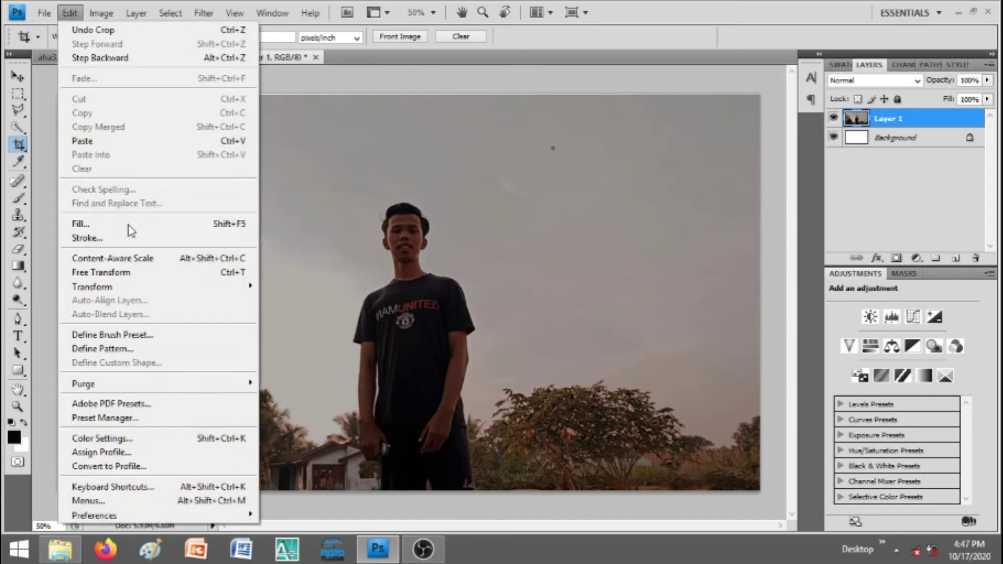
mouse_move(132, 286)
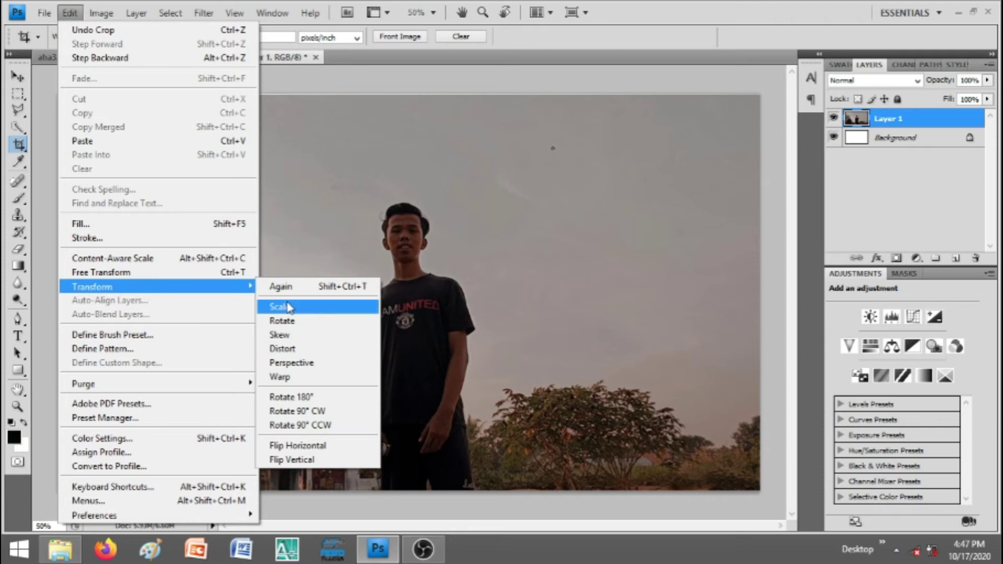
click(317, 321)
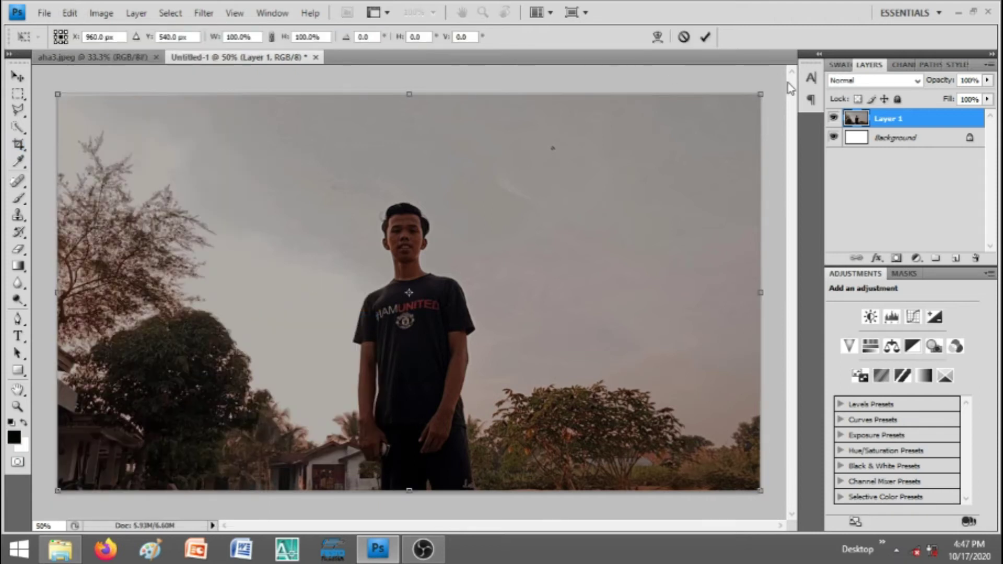
key(Return)
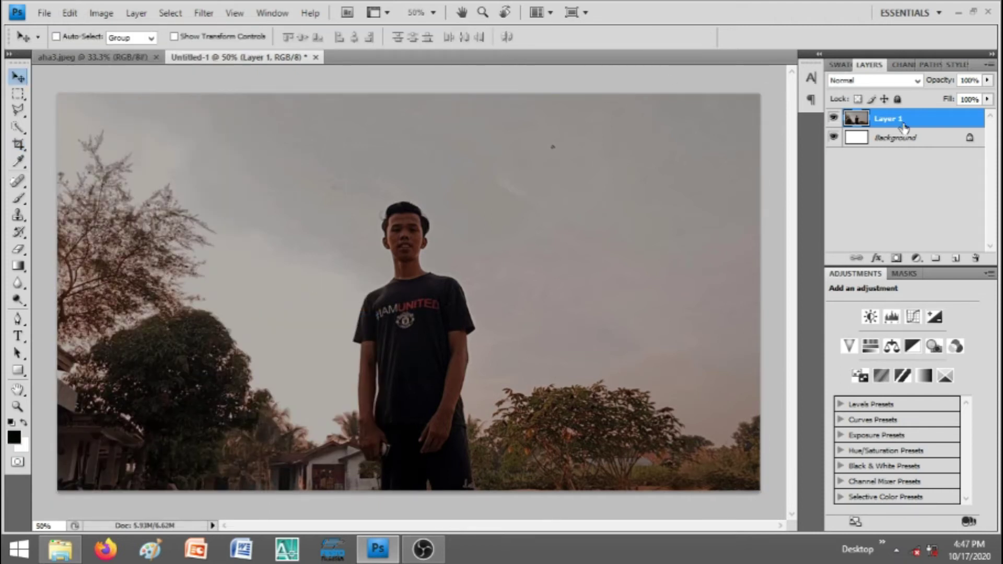
- Duplicate Layer 1 under the default name
right_click(902, 121)
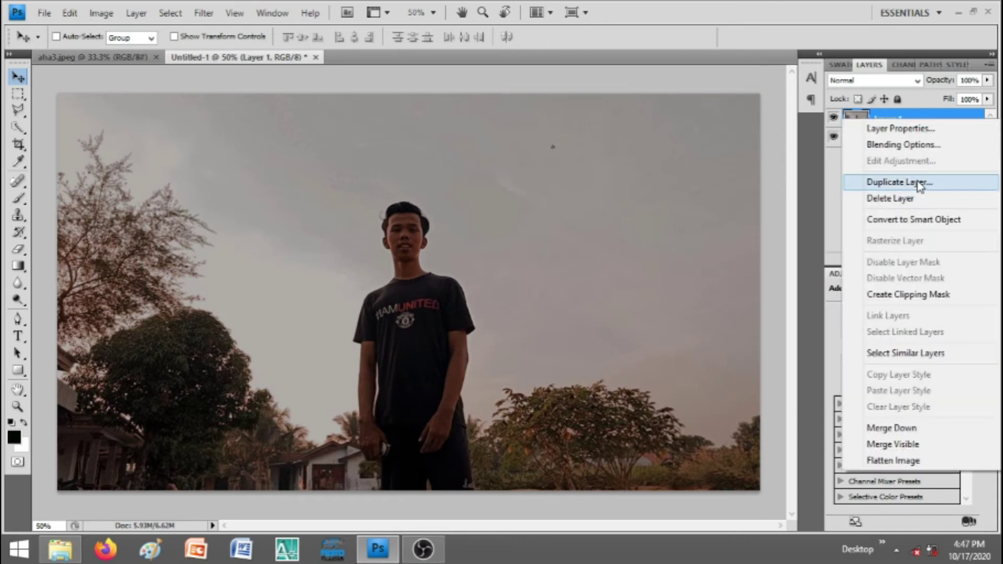
click(919, 183)
click(630, 164)
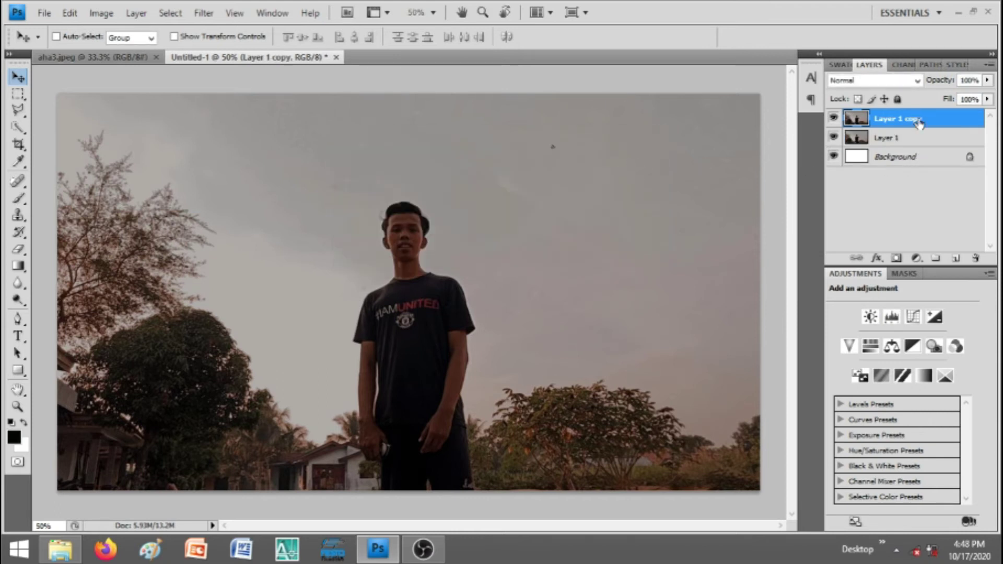
click(101, 13)
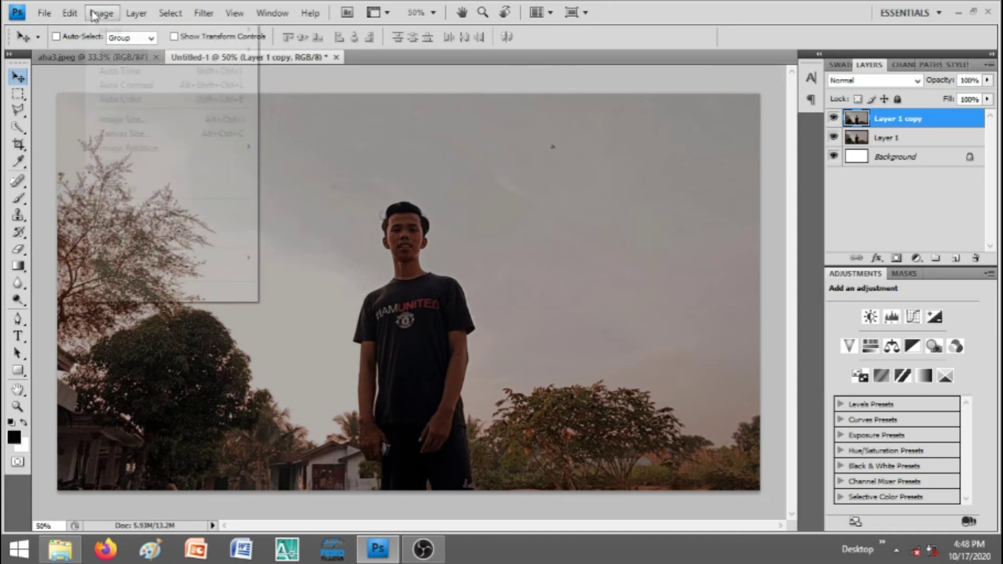
mouse_move(135, 13)
mouse_move(101, 13)
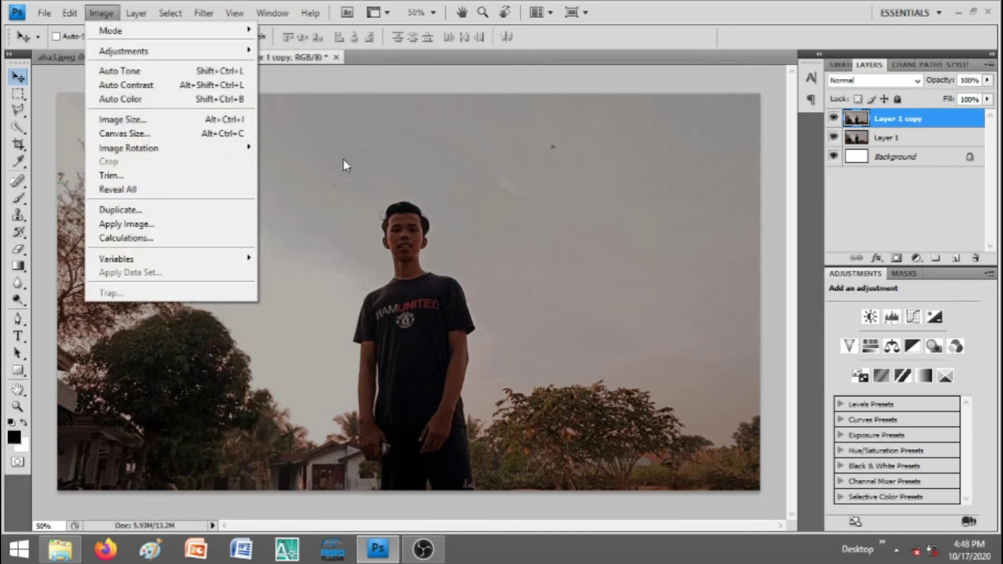
click(521, 132)
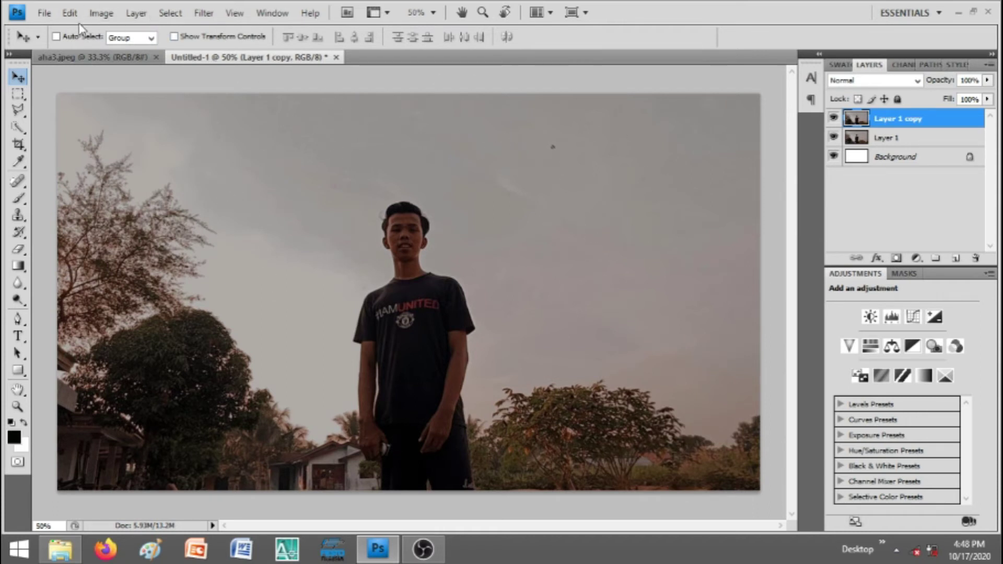
- Convert Layer 1 copy to black and white with the default Black & White adjustment settings
click(106, 20)
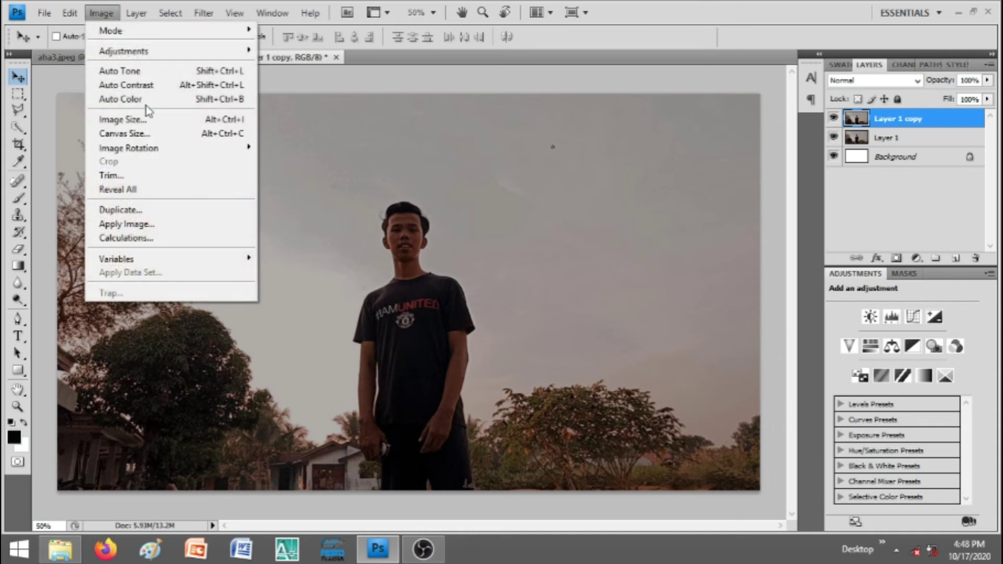
mouse_move(148, 60)
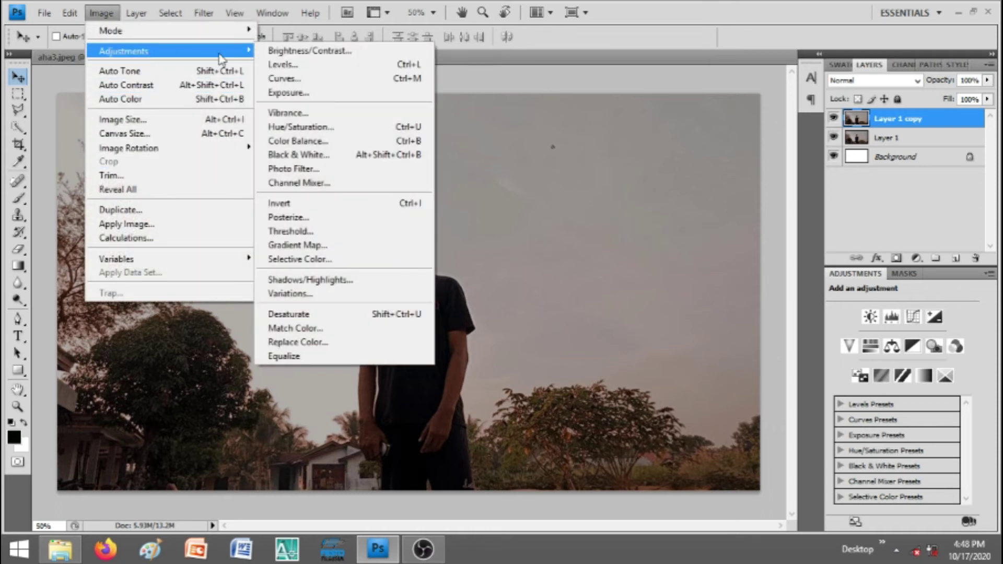
click(323, 155)
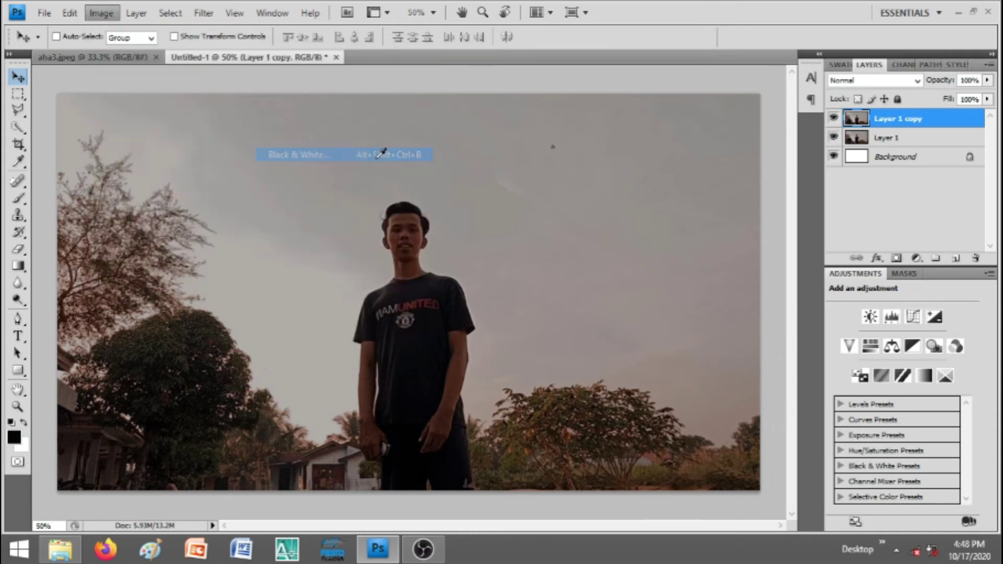
click(631, 88)
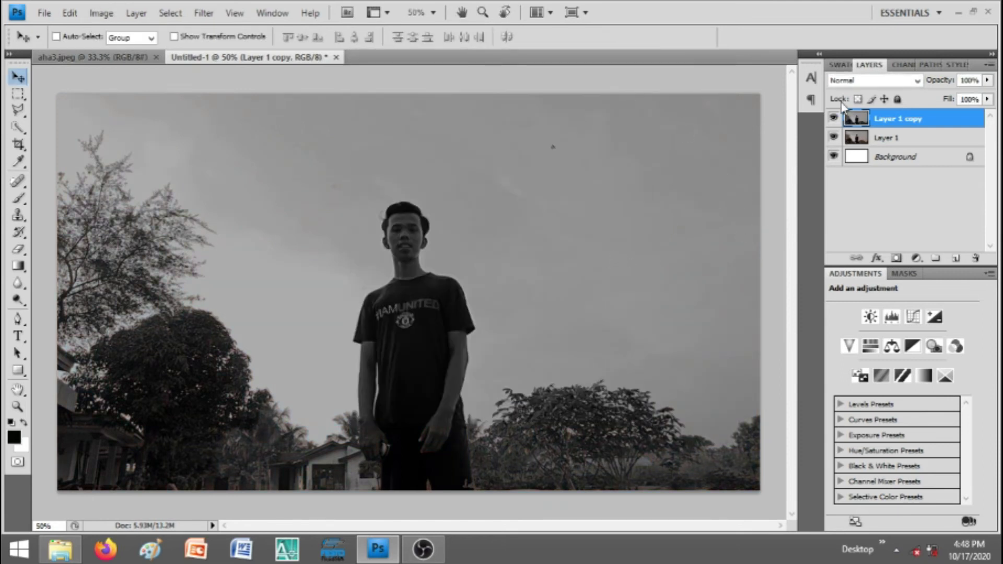
- Toggle the visibility of Layer 1 copy repeatedly to compare the black-and-white version with the colour photo beneath
click(835, 119)
click(834, 120)
click(834, 120)
click(835, 120)
click(834, 120)
click(835, 120)
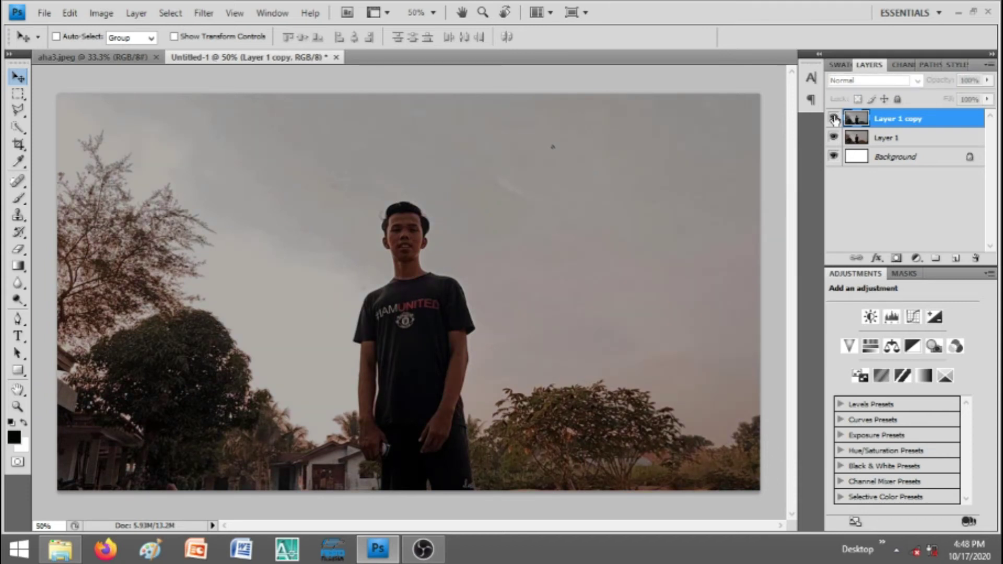
click(834, 120)
click(834, 119)
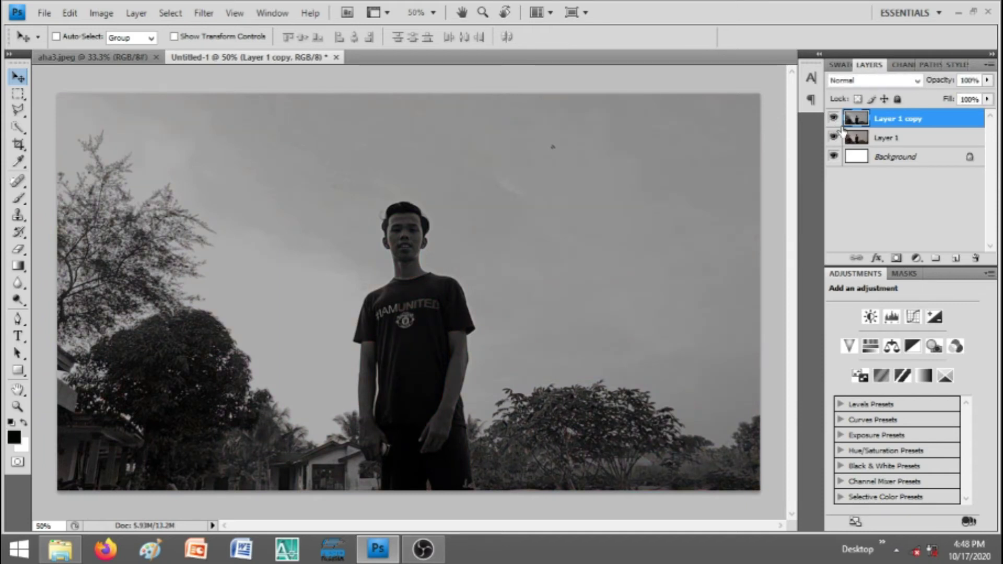
- Add a layer mask to Layer 1 copy and keep black as the Brush tool's foreground colour
key(b)
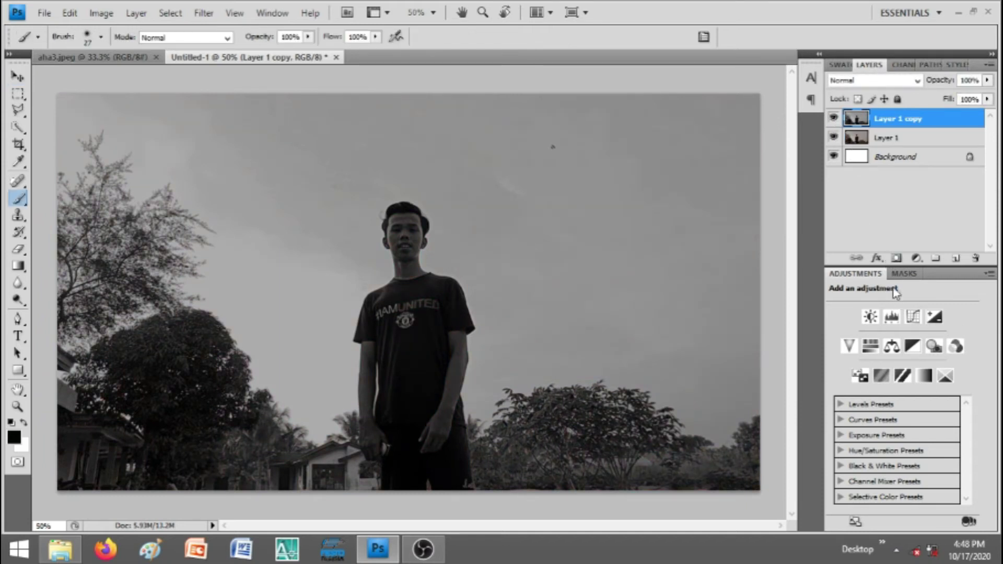
click(897, 260)
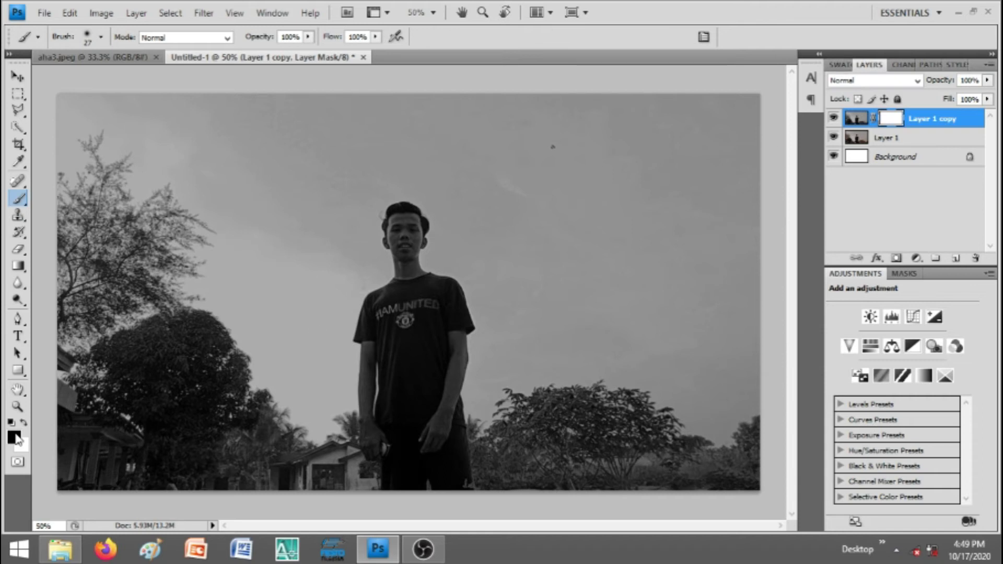
click(23, 423)
click(24, 423)
- Paint black on the mask over the man's body, arms and face with a soft 27 px brush to bring back their colour
drag(19, 199, 51, 202)
click(101, 37)
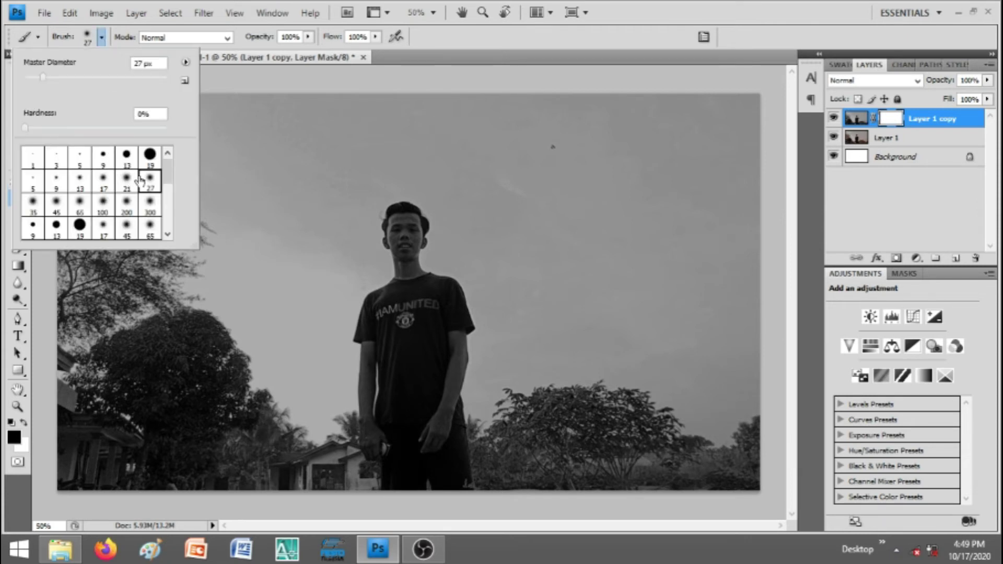
mouse_move(169, 168)
mouse_down()
mouse_move(169, 197)
mouse_move(168, 166)
mouse_up()
double_click(150, 182)
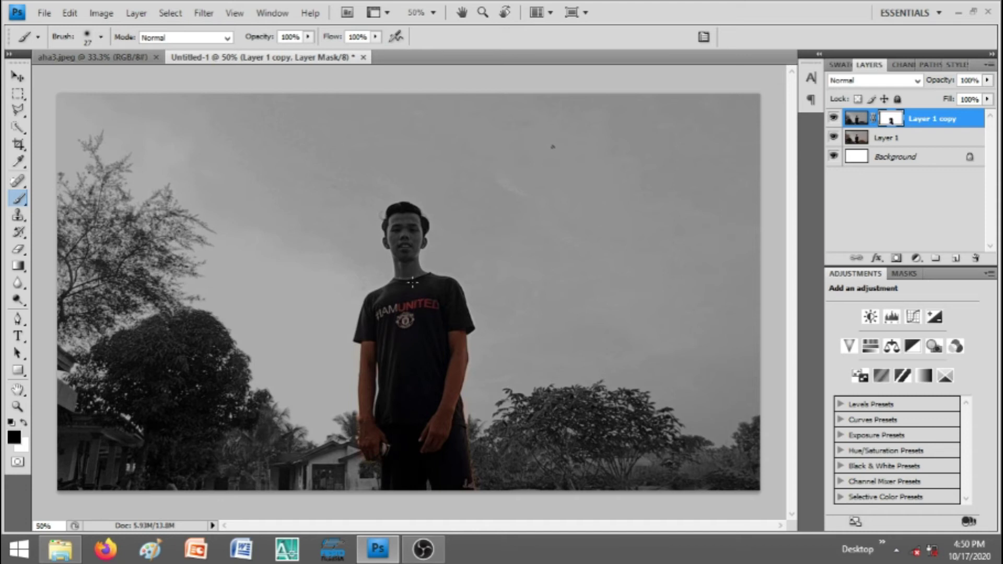
click(404, 223)
click(101, 37)
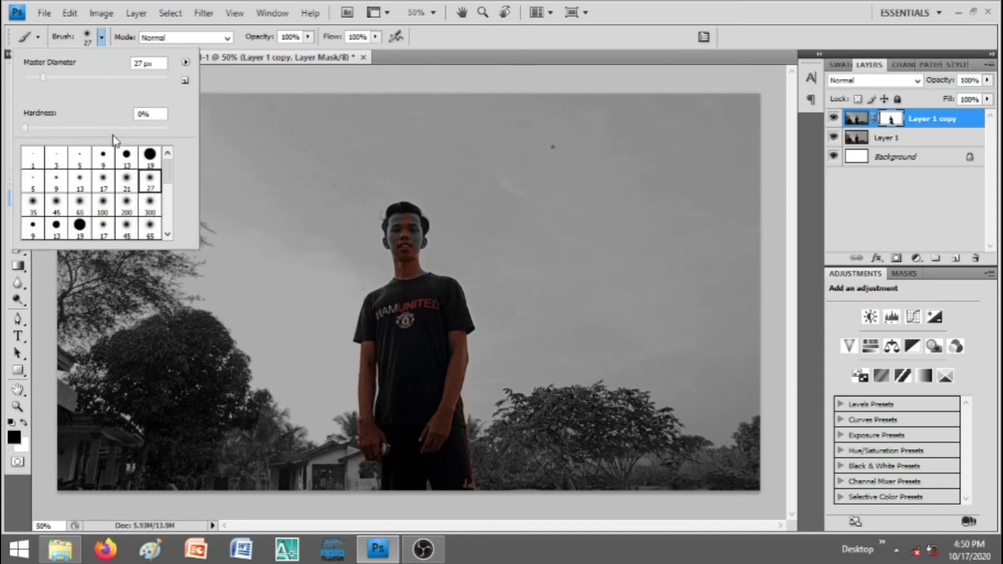
click(103, 204)
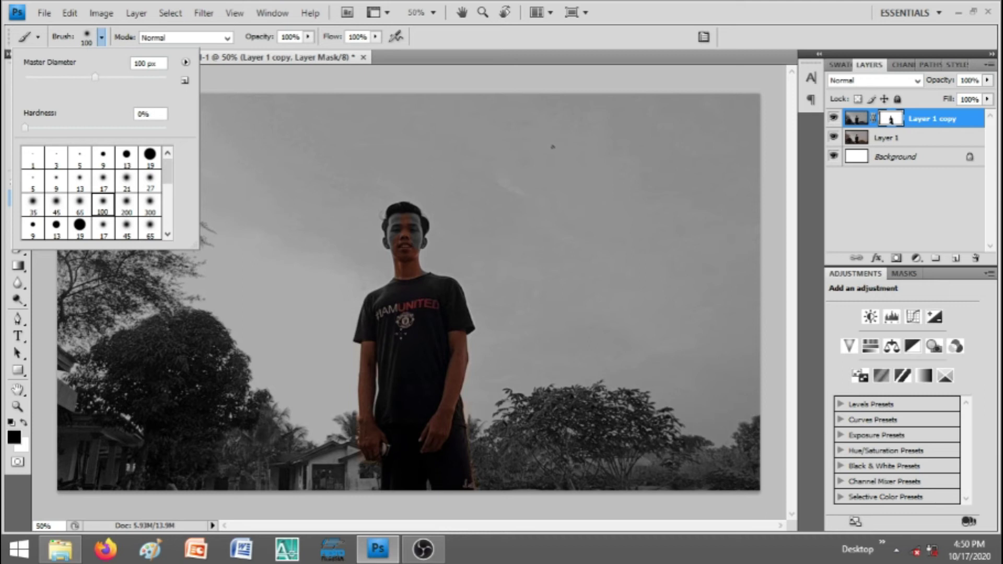
click(56, 229)
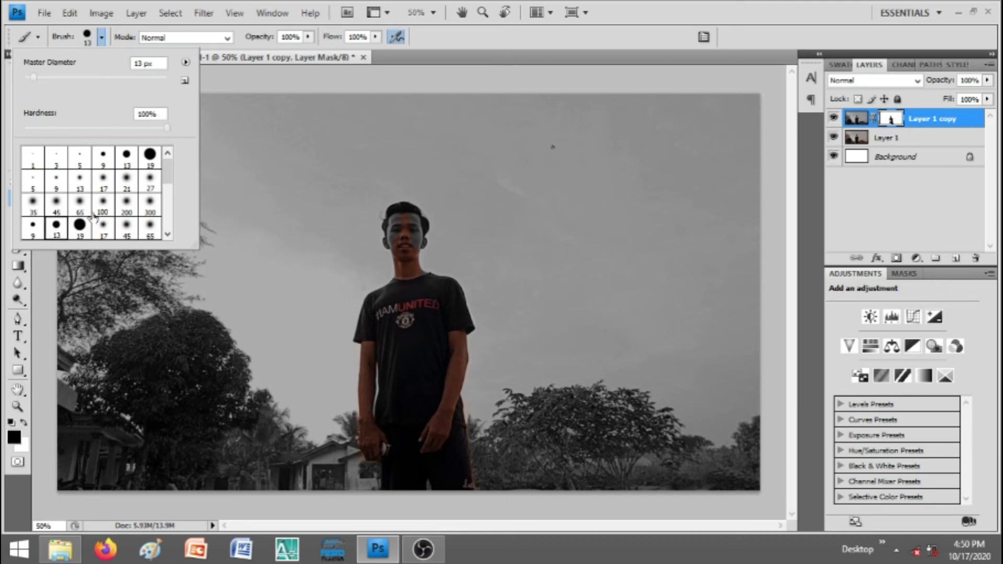
double_click(52, 230)
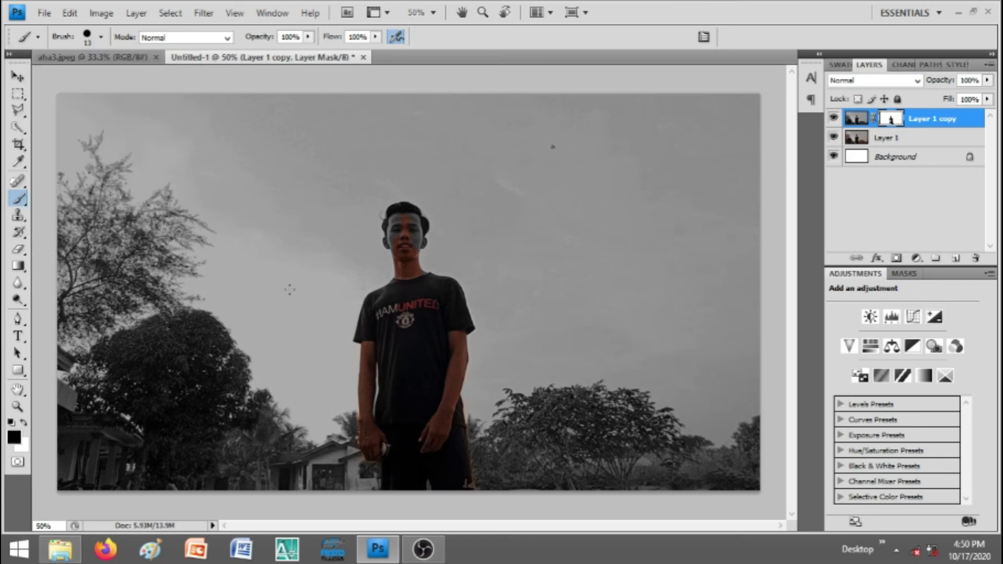
click(101, 36)
click(127, 186)
double_click(128, 185)
- Paint the mask over the man's head, shoulders and outline with a soft 100 px brush to restore the remaining colour
click(101, 36)
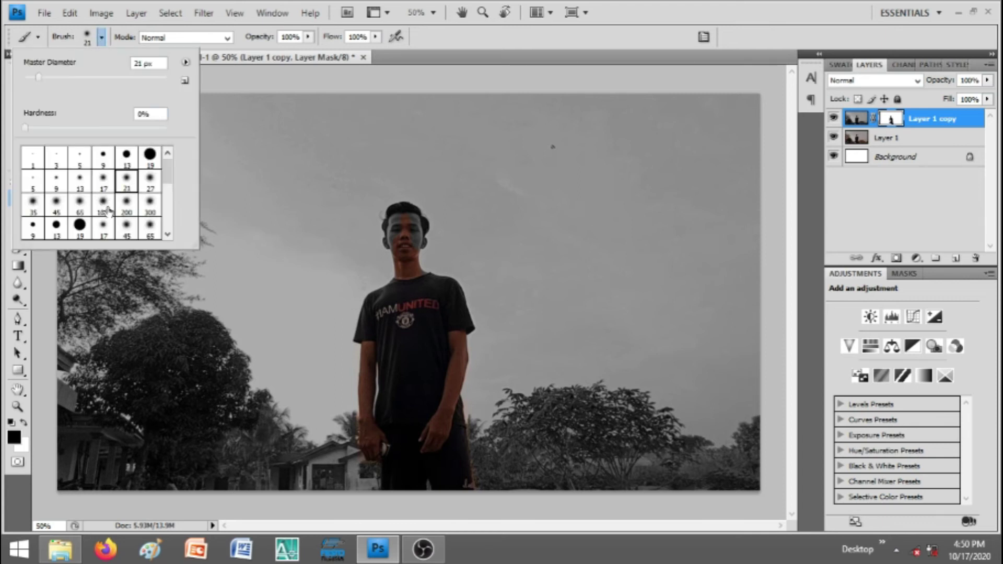
double_click(103, 208)
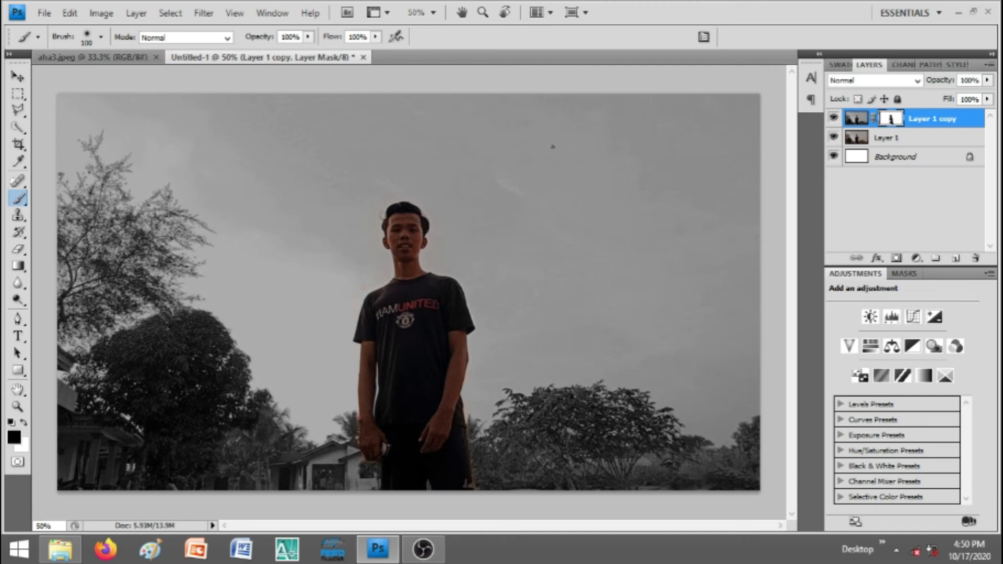
drag(380, 282, 366, 315)
click(20, 75)
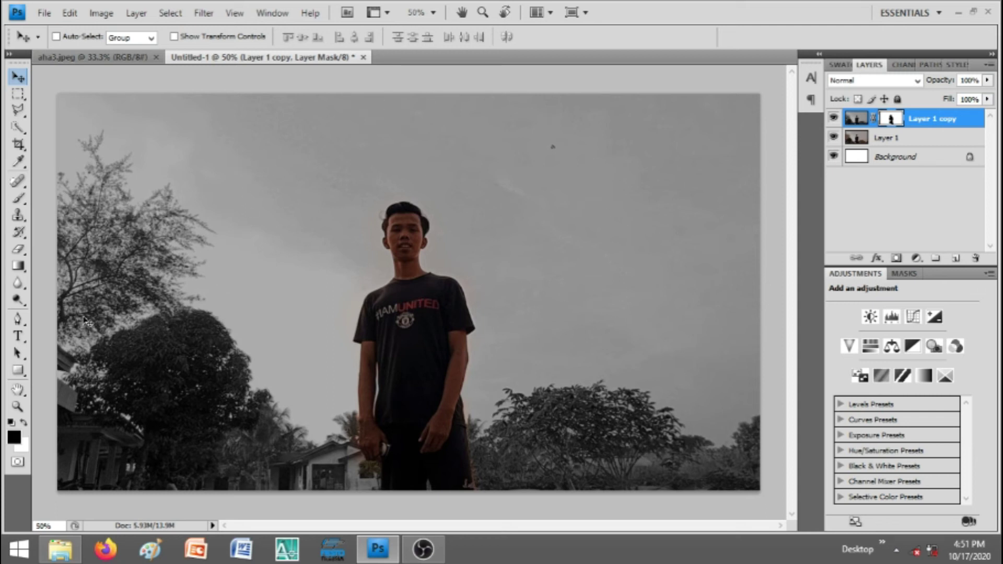
- Add the text WEEKEND in black and move it so the whole word spans the canvas across the man's face and chest
click(24, 335)
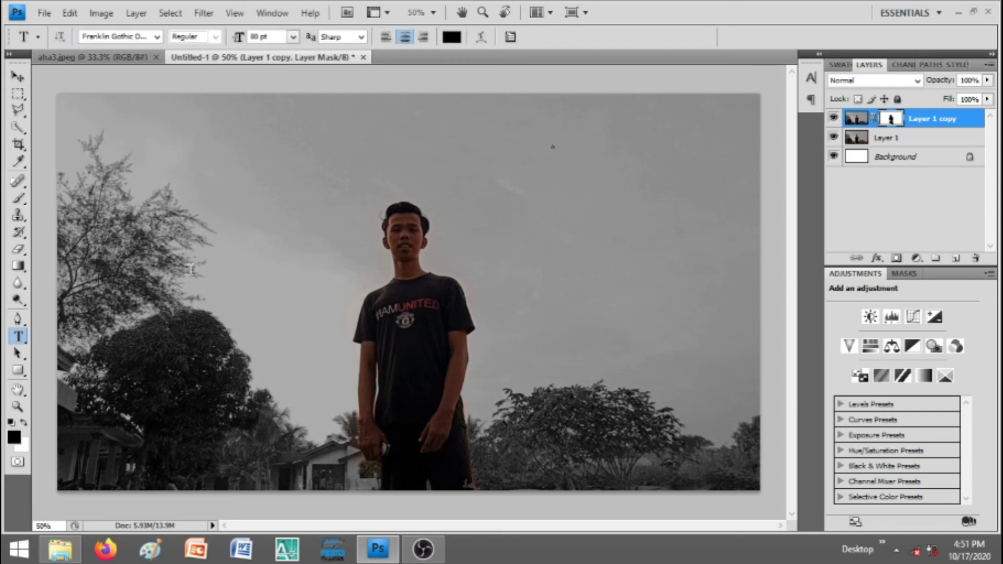
click(219, 260)
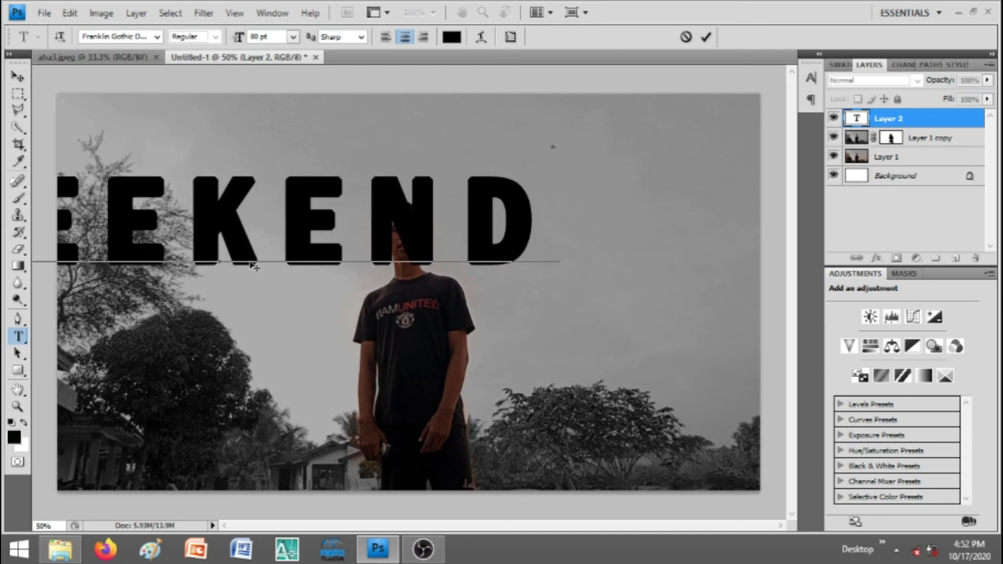
click(712, 38)
click(19, 77)
drag(246, 219, 444, 270)
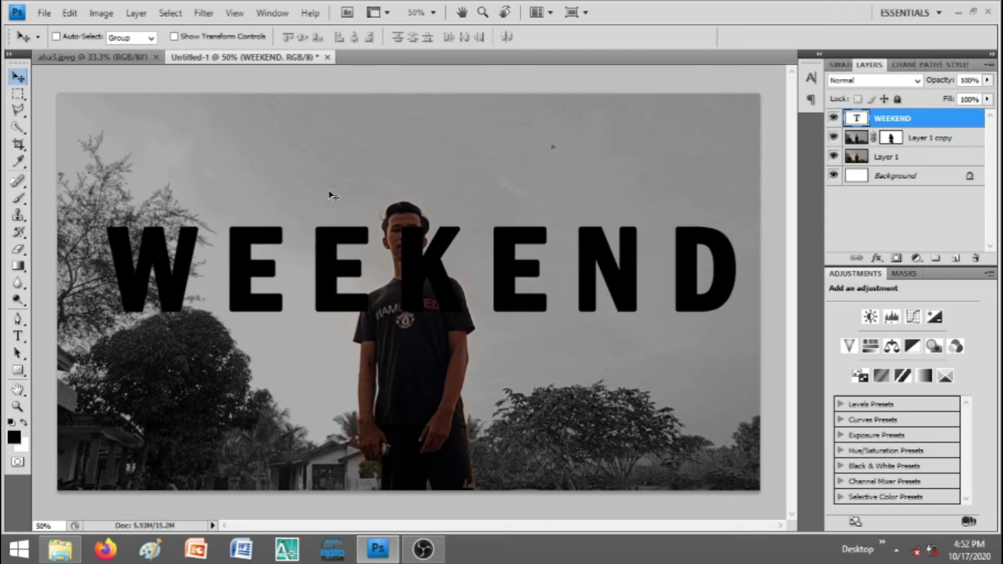
- Set the WEEKEND text's font size to 70 pt and commit the edit
click(293, 37)
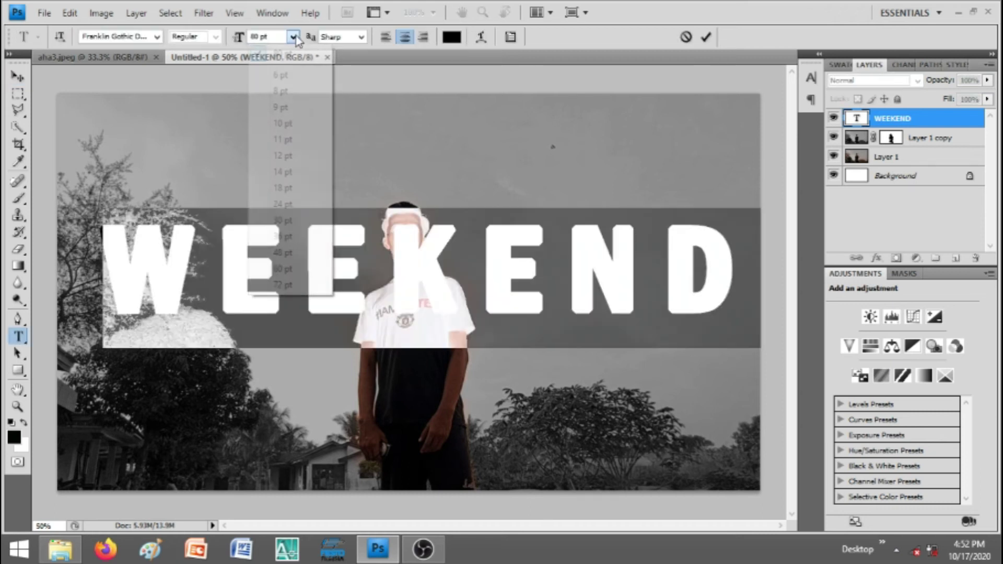
click(269, 38)
double_click(256, 36)
text(70)
key(Return)
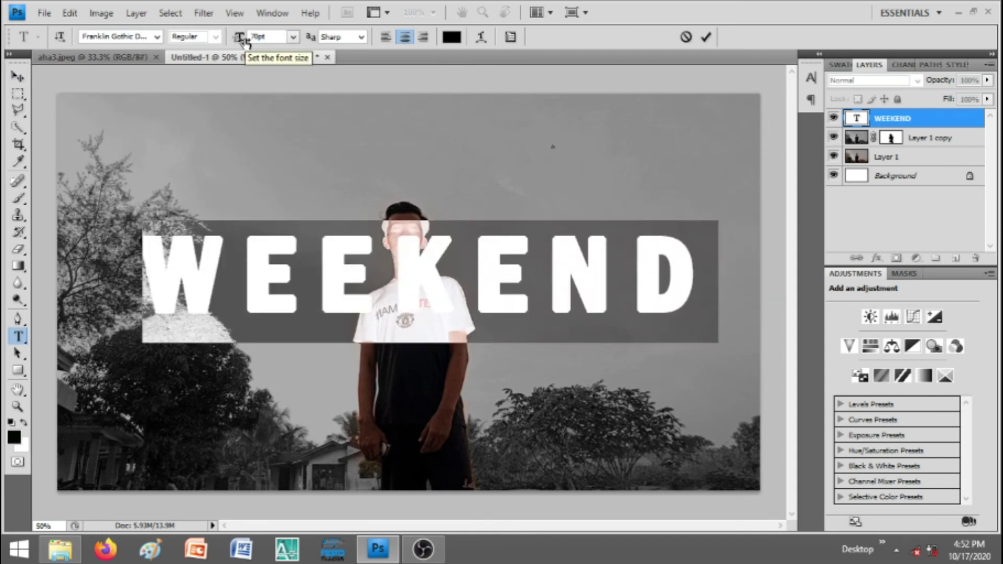
click(706, 36)
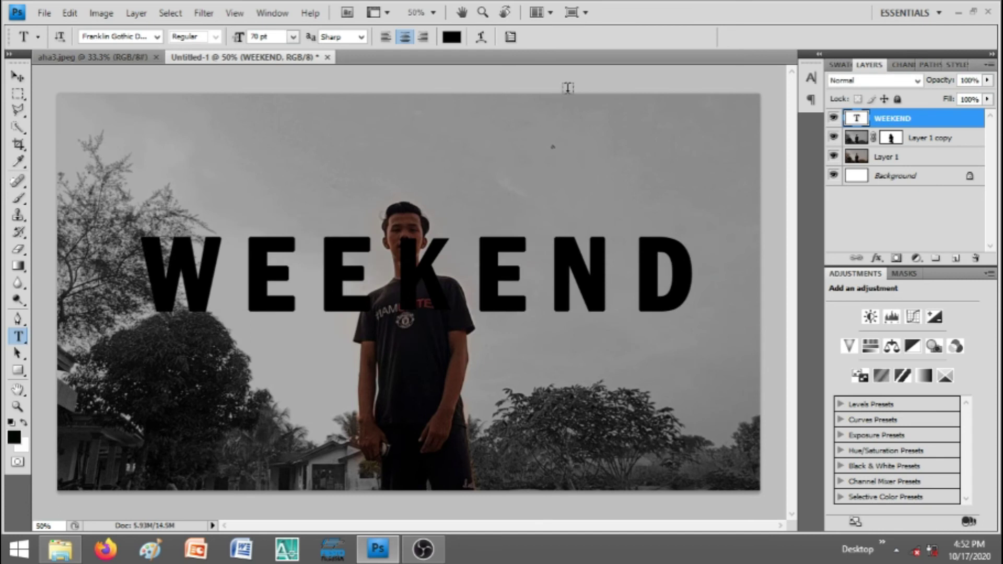
- Apply a Color Overlay effect to the WEEKEND layer with a bright yellow overlay colour
click(896, 258)
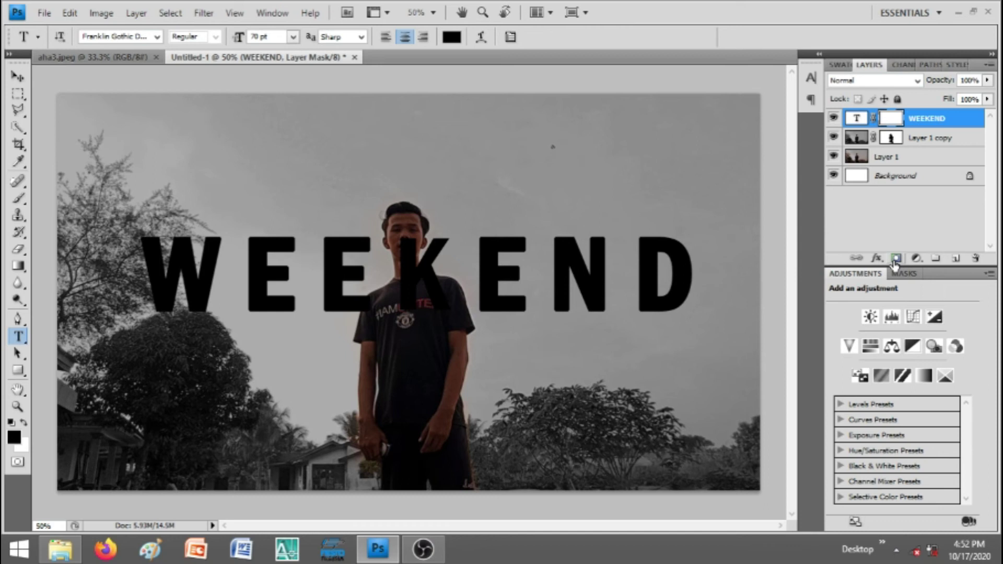
key(ctrl+z)
click(877, 258)
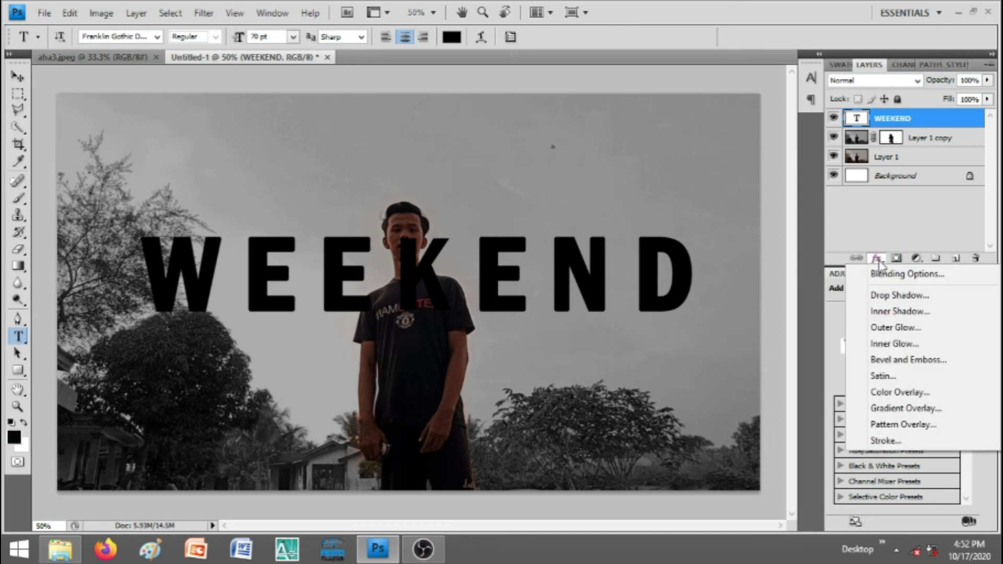
click(902, 393)
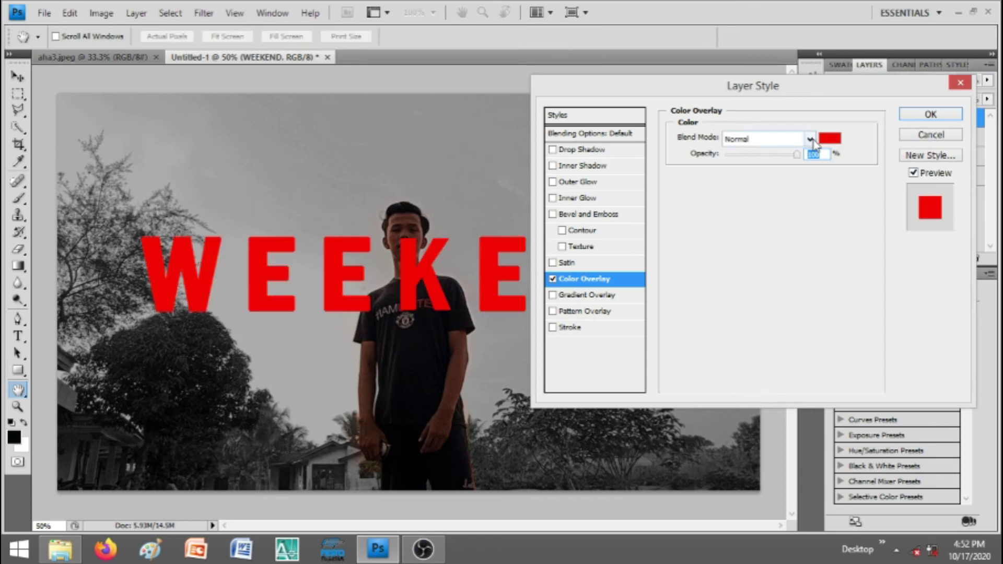
click(829, 139)
click(829, 246)
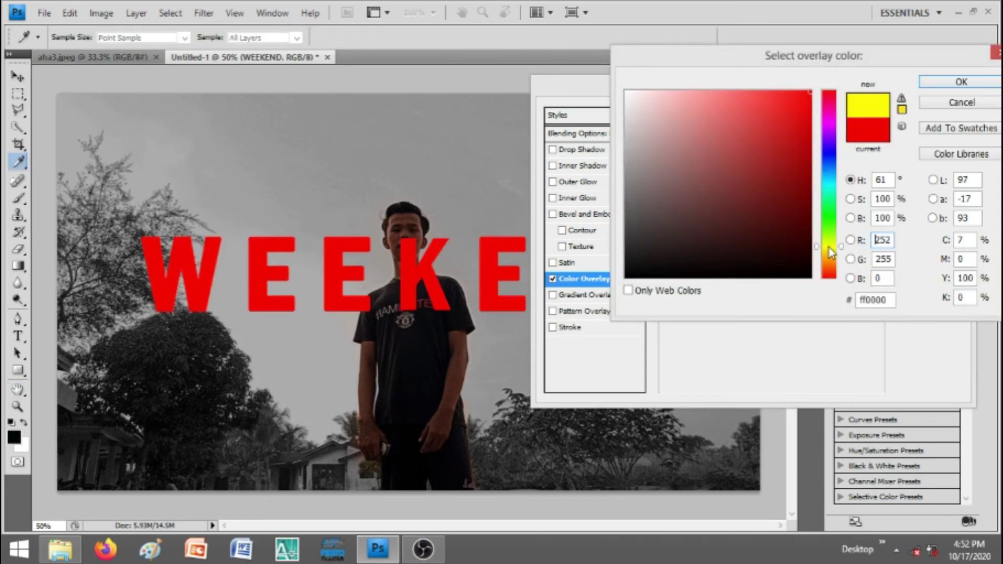
click(778, 166)
click(801, 94)
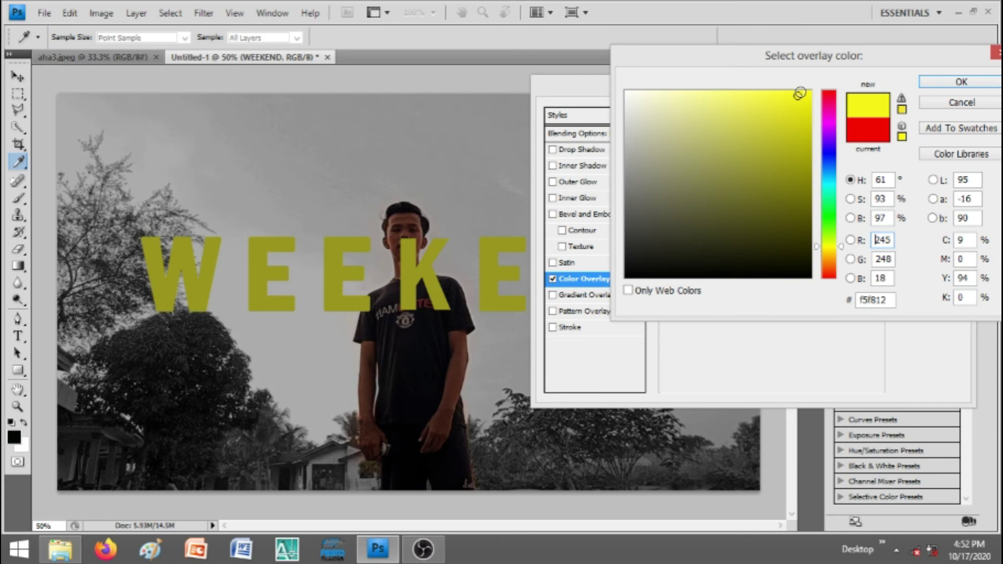
click(805, 93)
click(807, 99)
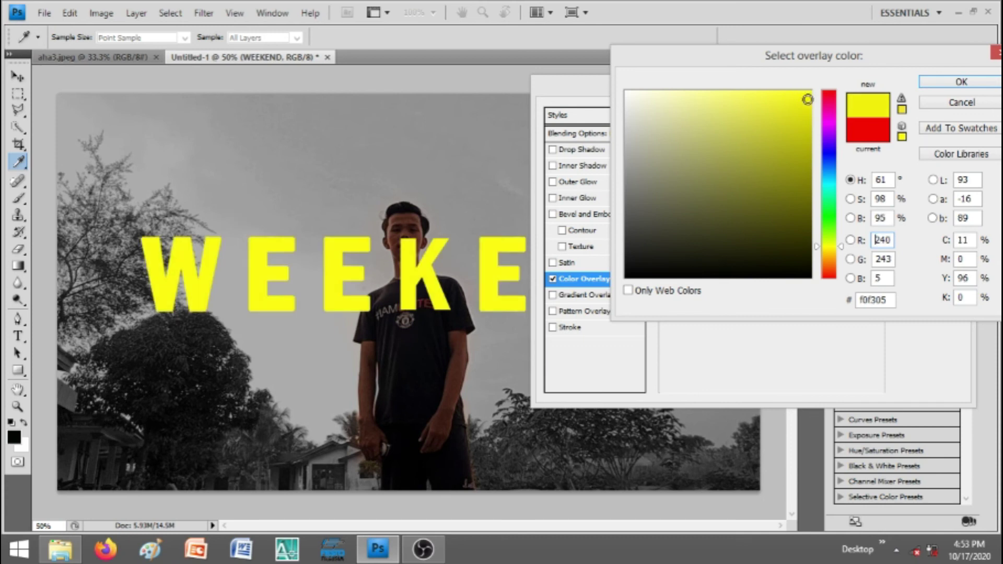
click(808, 96)
click(979, 93)
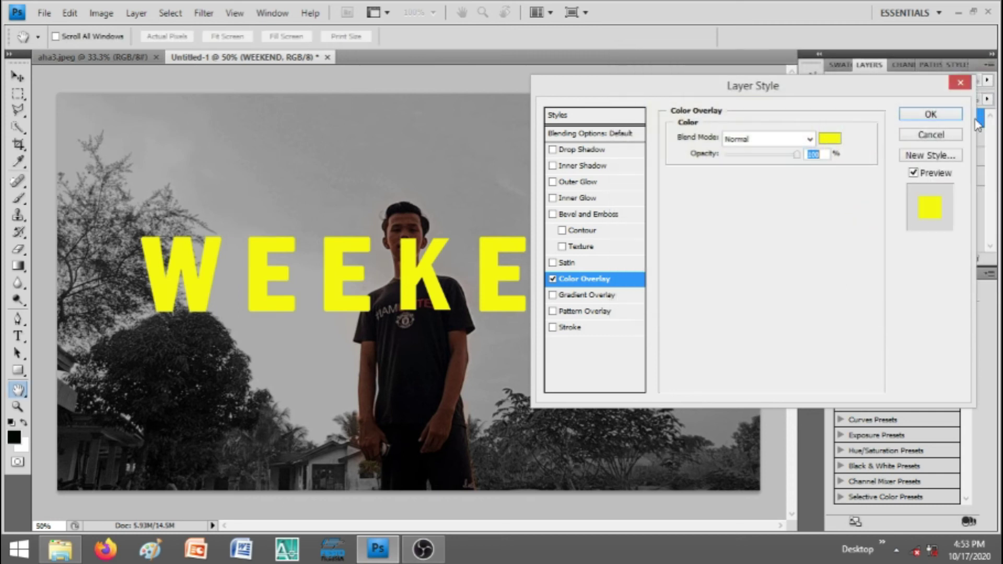
click(959, 114)
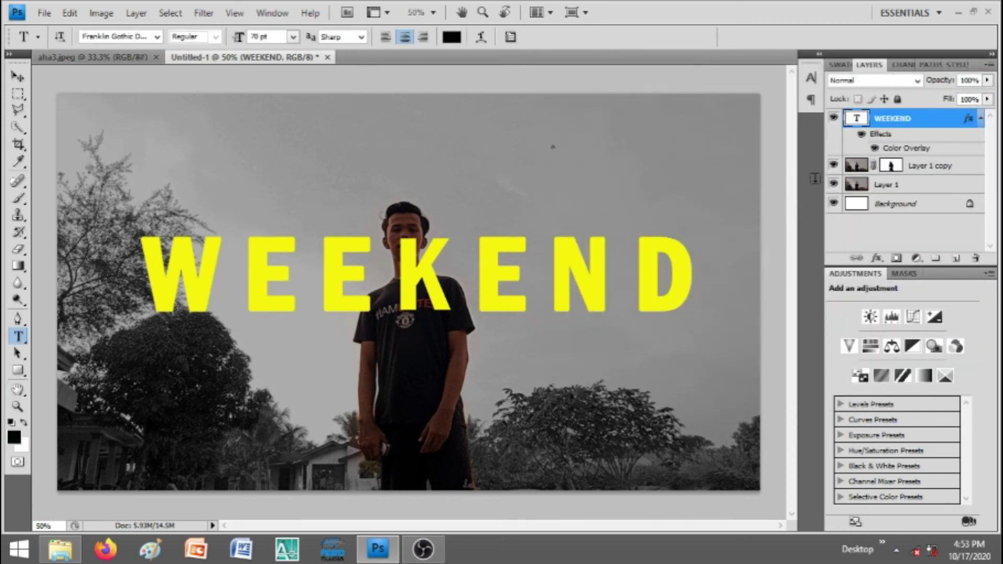
- Lower the WEEKEND layer's opacity to 31%
click(18, 78)
click(987, 80)
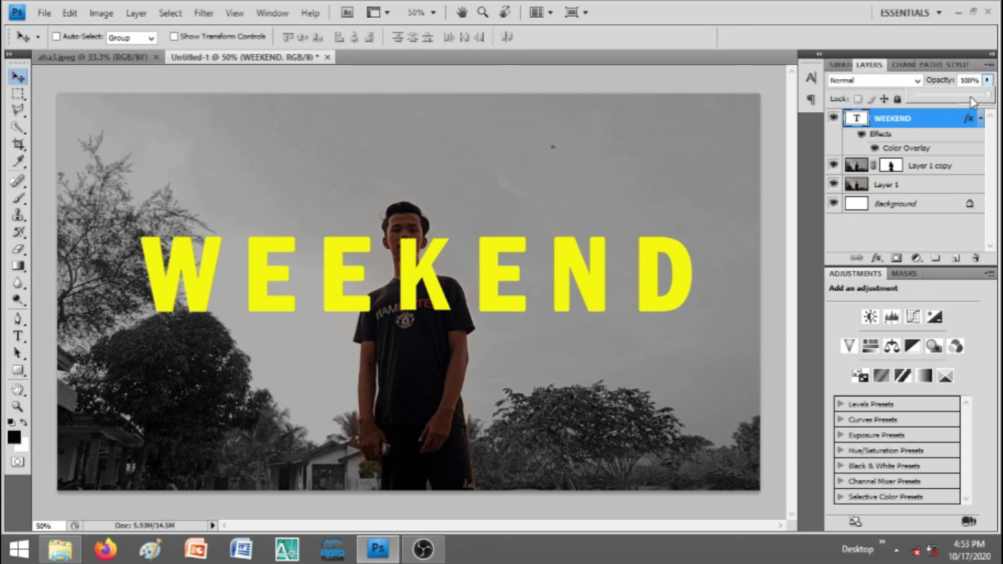
drag(989, 97, 938, 101)
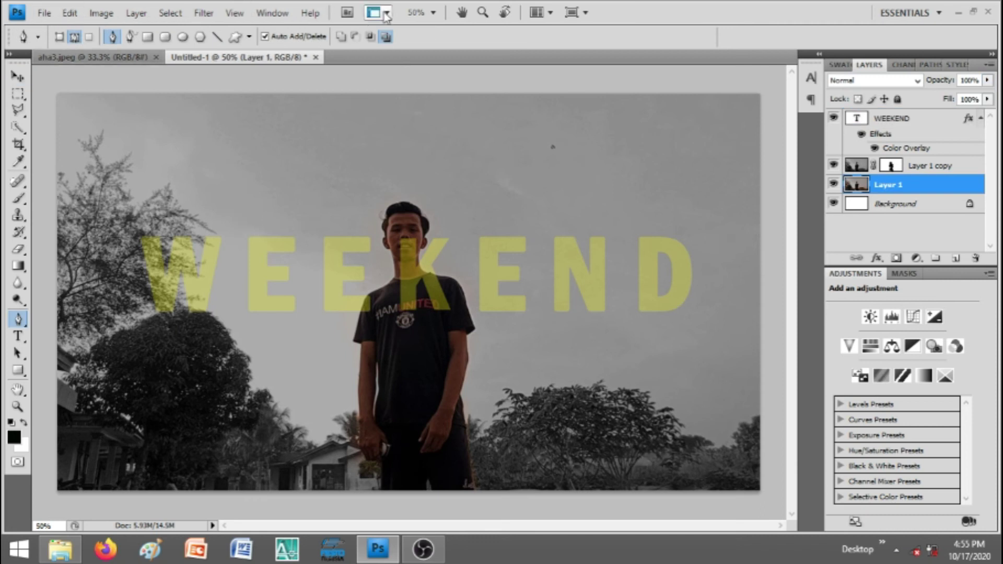
- With the Pen tool on Layer 1, trace a closed path around the man's lower face, neck, shoulder and chest where the letters overlap him
click(433, 13)
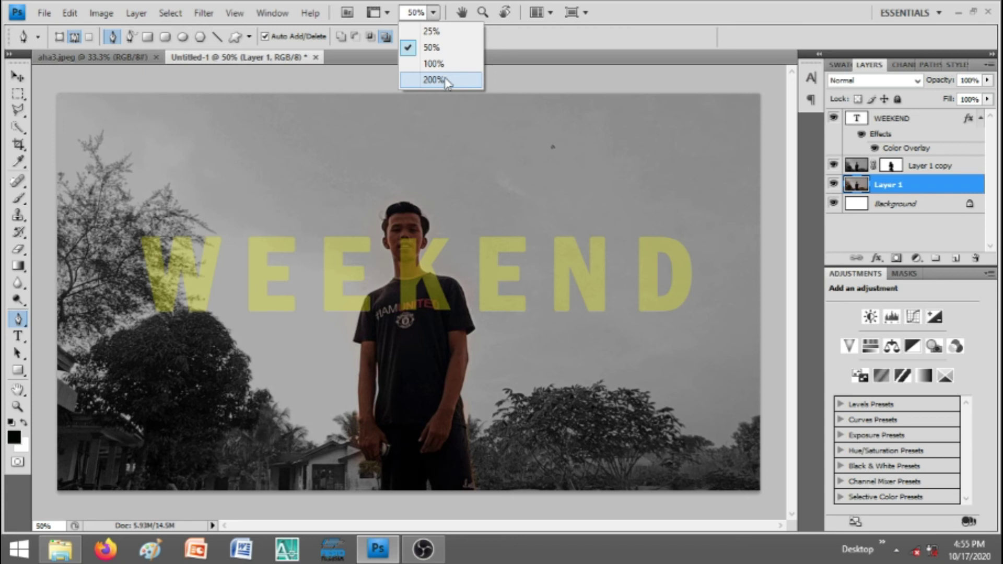
click(445, 78)
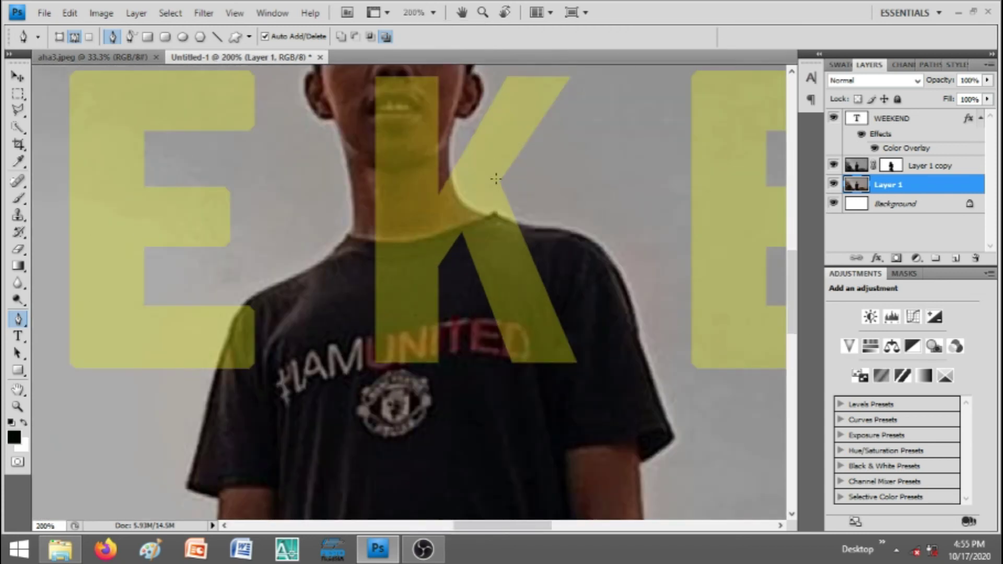
scroll(366, 149, up, 2)
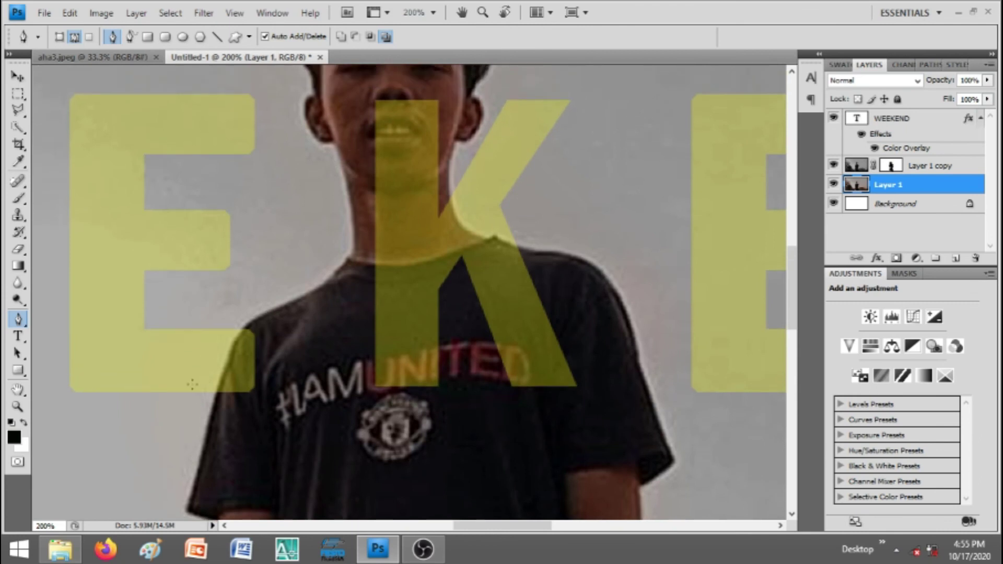
click(215, 395)
click(582, 390)
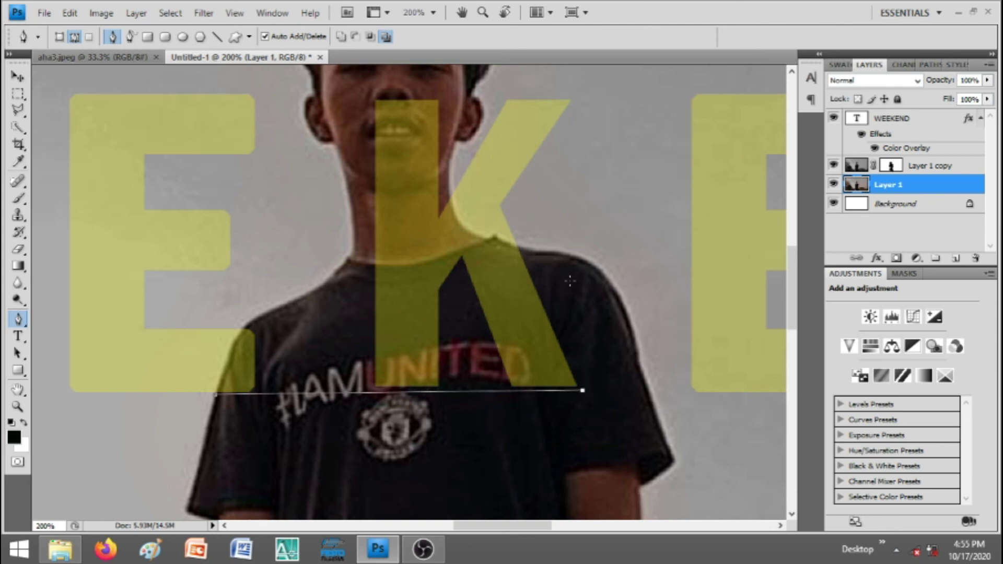
click(519, 243)
click(460, 217)
click(450, 193)
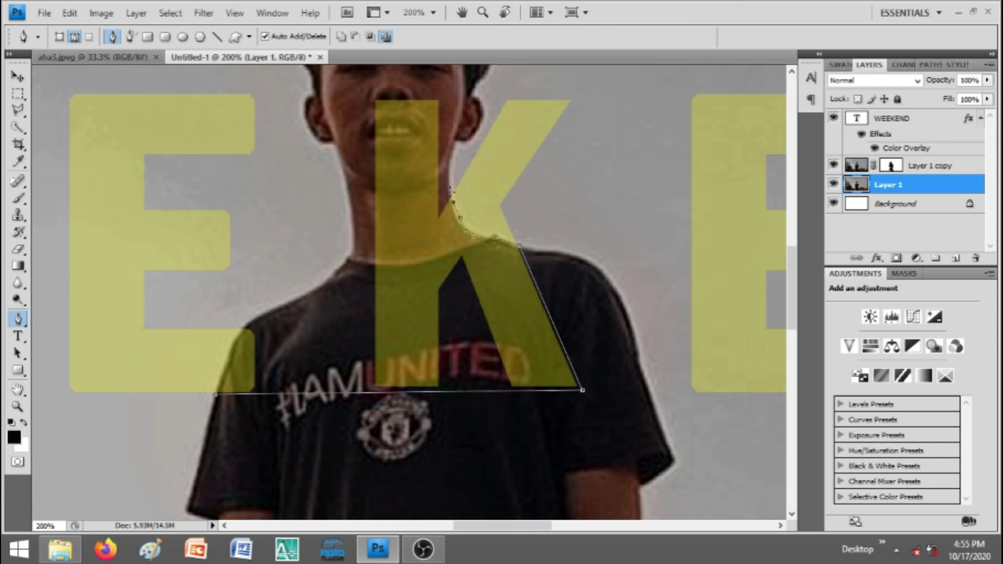
click(439, 97)
click(374, 97)
click(246, 328)
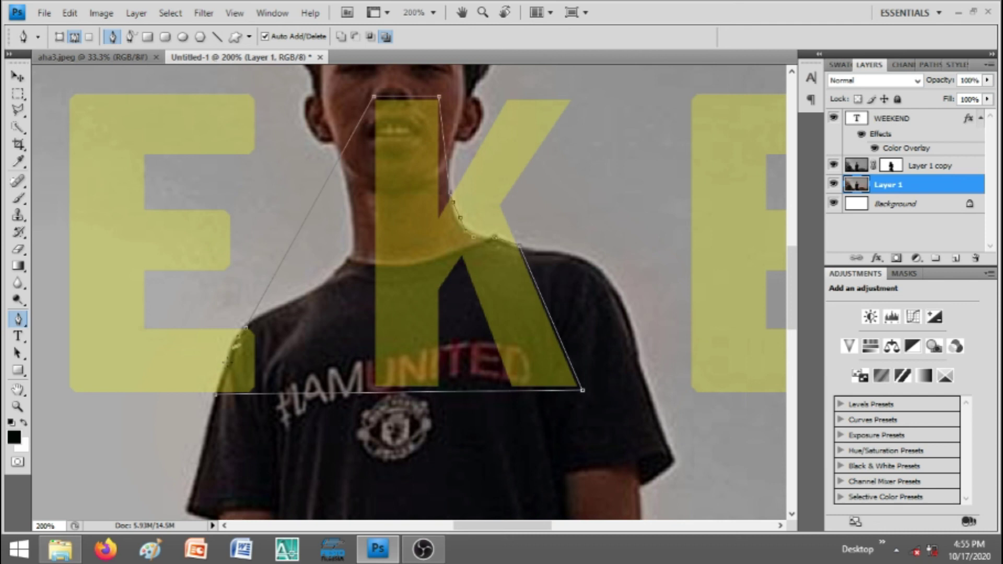
click(216, 393)
- Convert the path into a selection and copy that area of Layer 1 to a new layer above WEEKEND
right_click(389, 281)
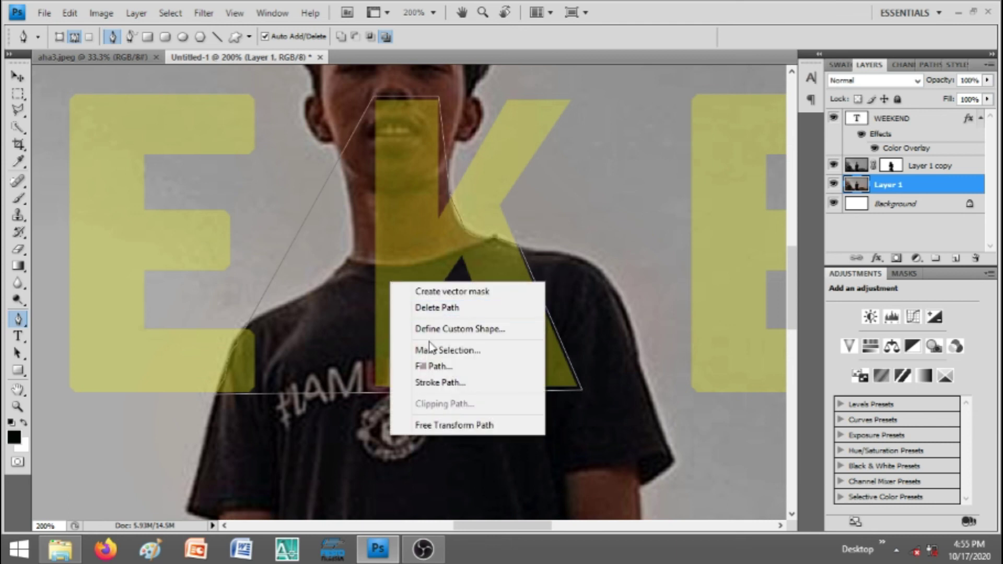
click(448, 348)
click(574, 157)
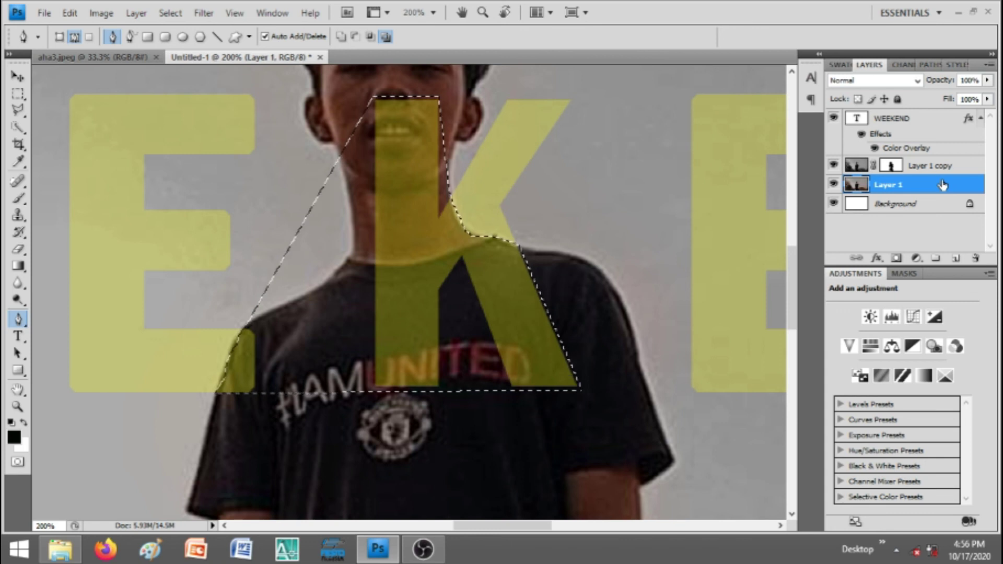
key(ctrl+j)
drag(910, 188, 899, 128)
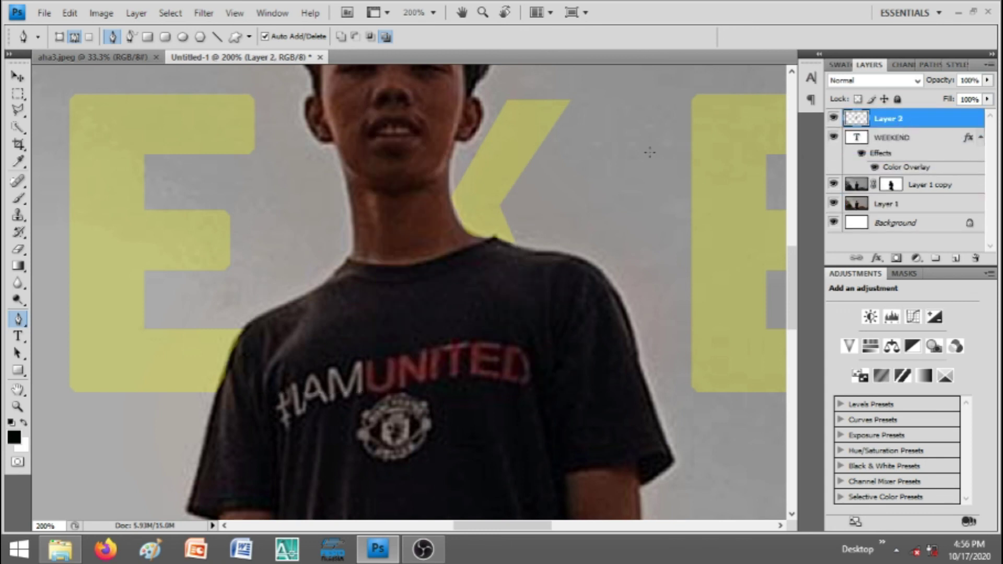
- Move Layer 2 beneath Layer 1 copy and return it to the top of the layer stack above WEEKEND
key(ctrl+bracketleft)
key(ctrl+bracketleft)
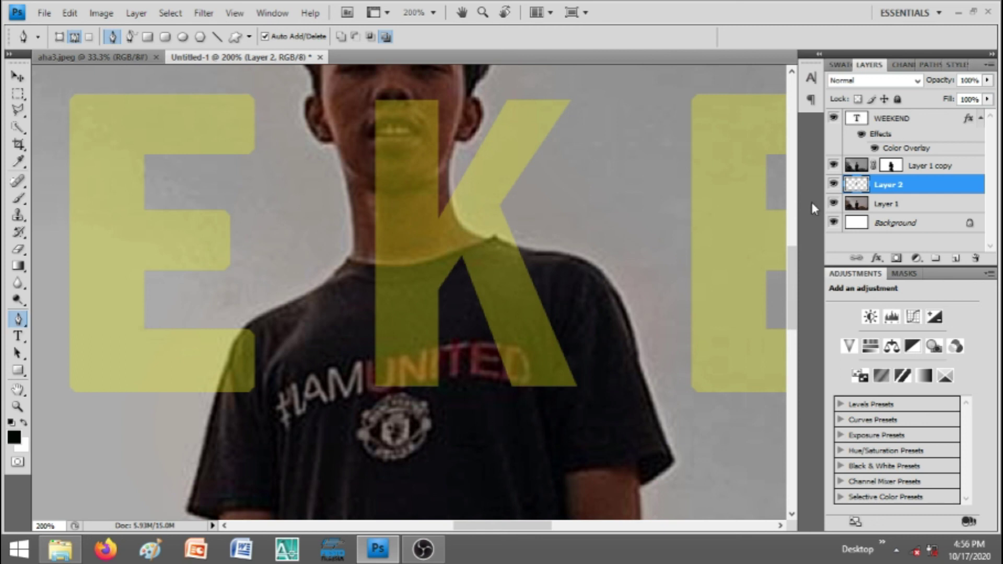
mouse_move(789, 255)
mouse_down()
mouse_move(791, 240)
mouse_move(793, 255)
mouse_up()
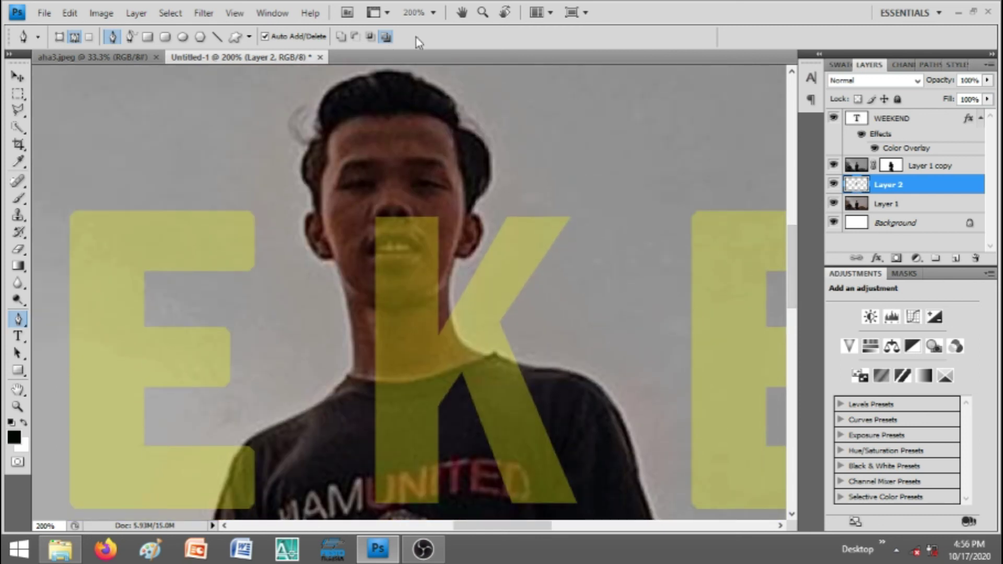
click(434, 12)
click(437, 45)
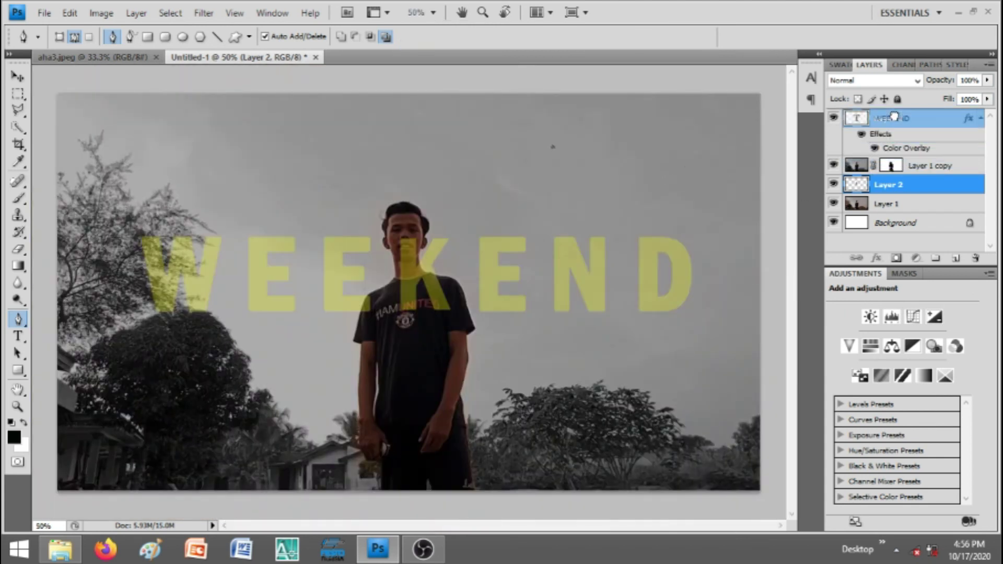
drag(895, 116, 895, 120)
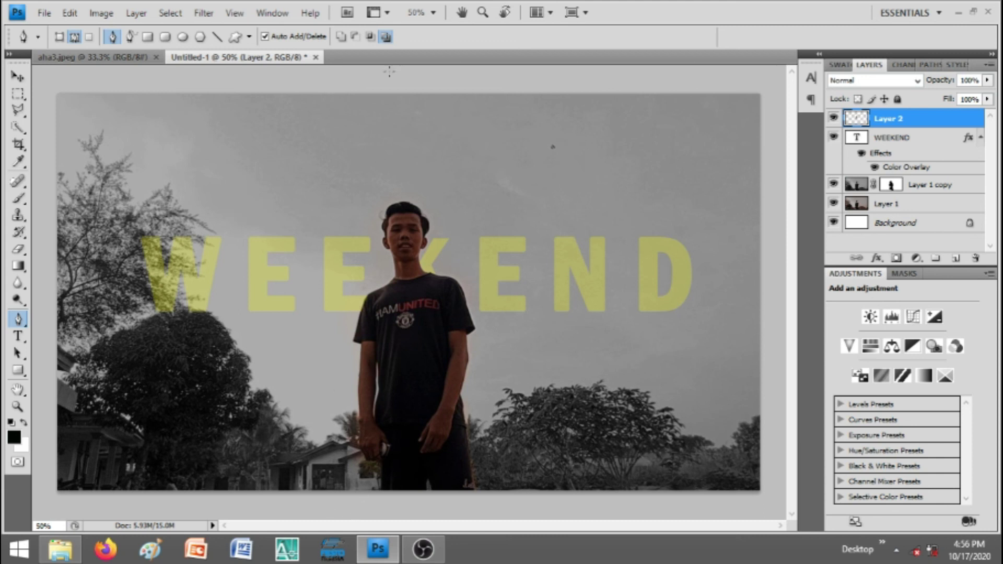
- Raise the WEEKEND layer's opacity to 50% and switch to the Move tool
click(987, 80)
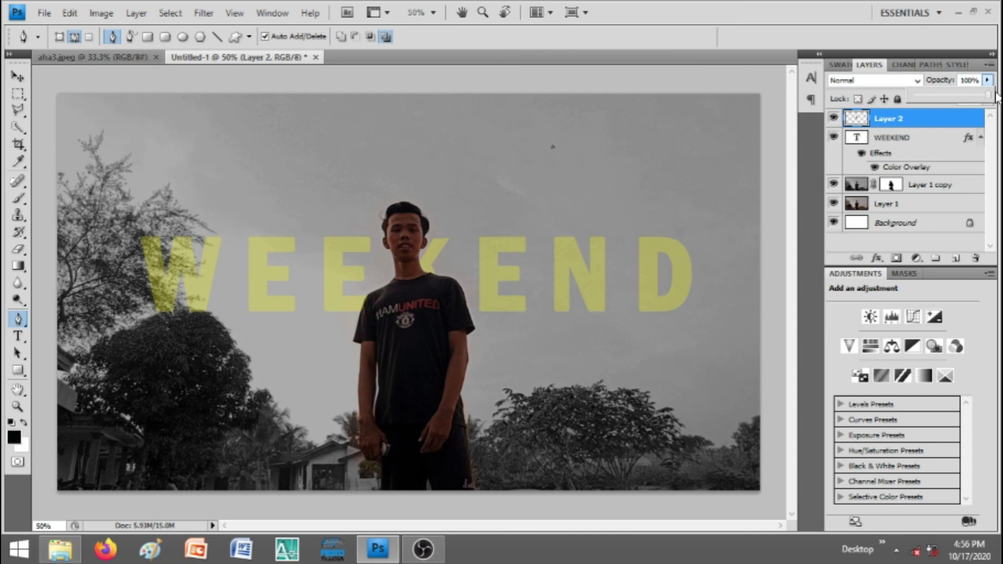
click(918, 140)
click(987, 80)
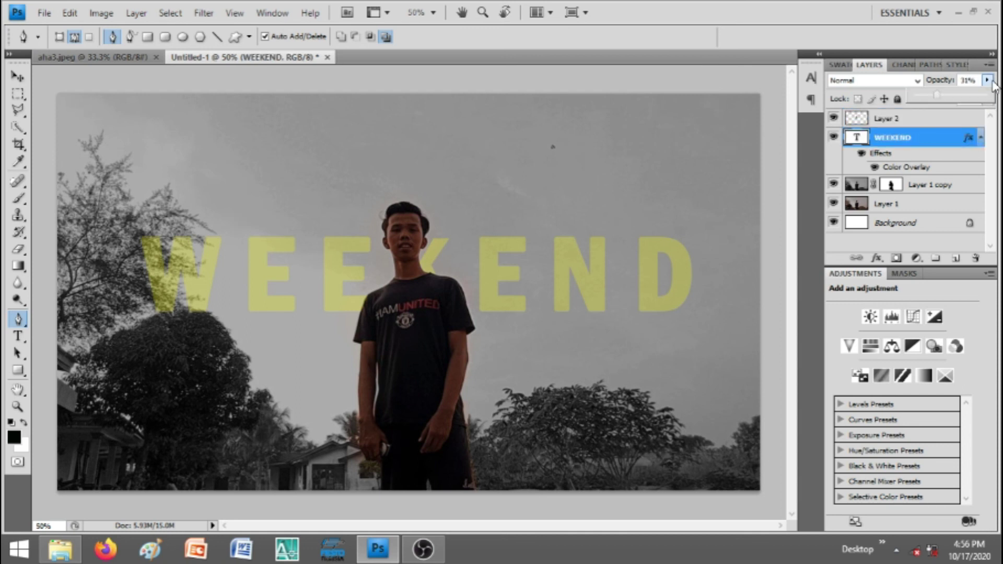
drag(943, 94, 949, 99)
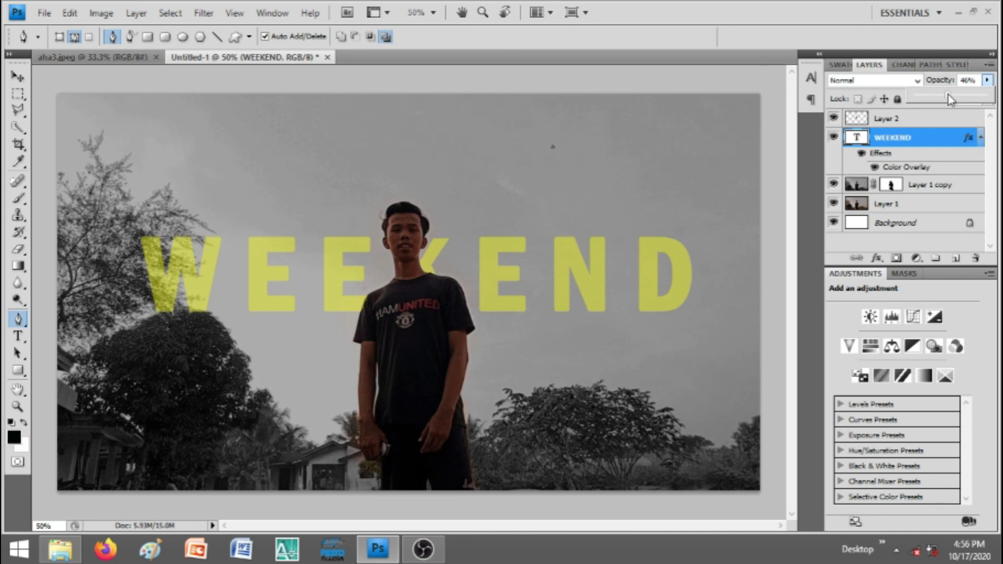
mouse_move(949, 98)
mouse_down()
mouse_move(959, 100)
mouse_move(951, 100)
mouse_up()
click(17, 77)
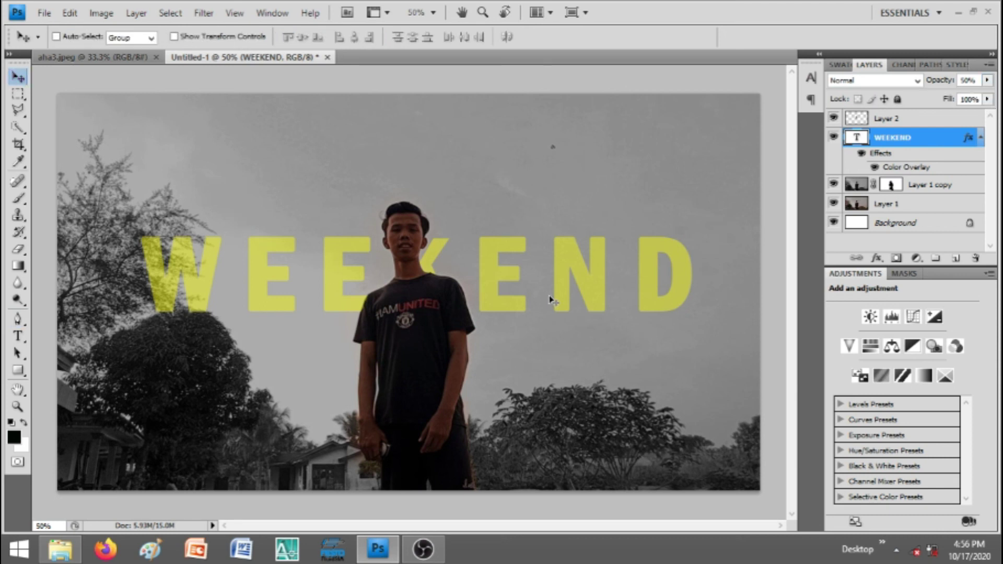